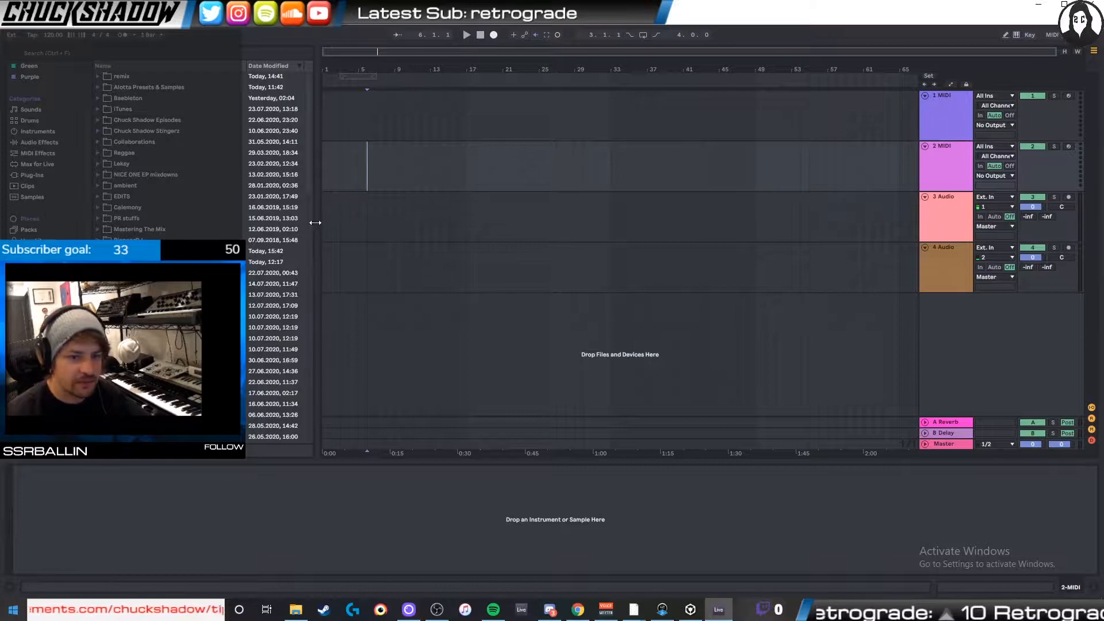
- Switch to Chrome and search YouTube for "asian string instrument"
drag(319, 224, 246, 223)
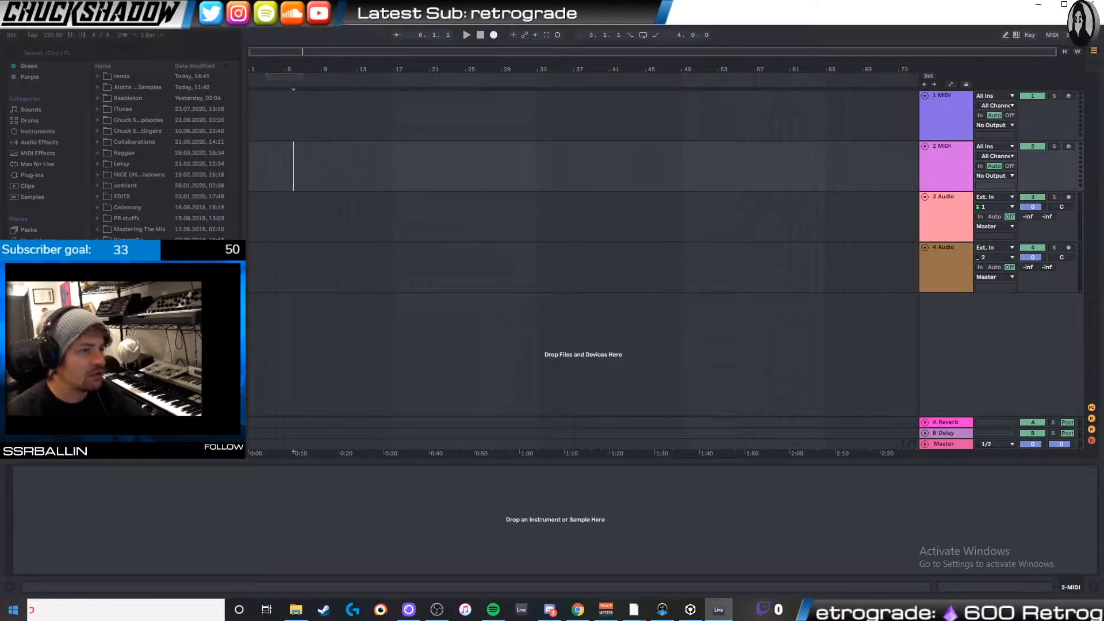
click(578, 609)
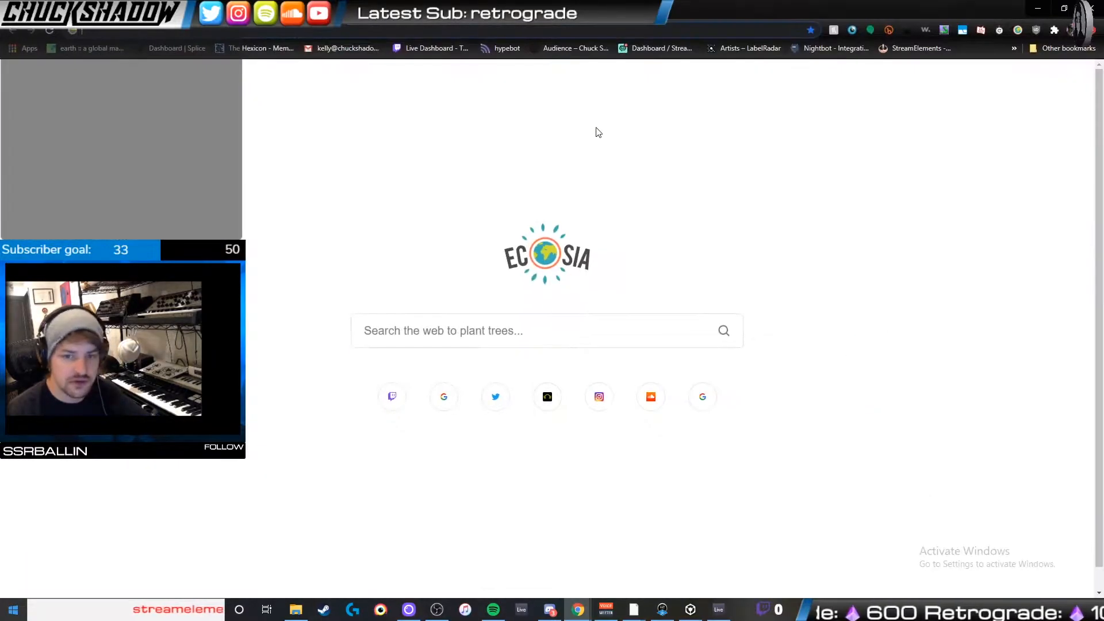
text(youtube.com)
key(Return)
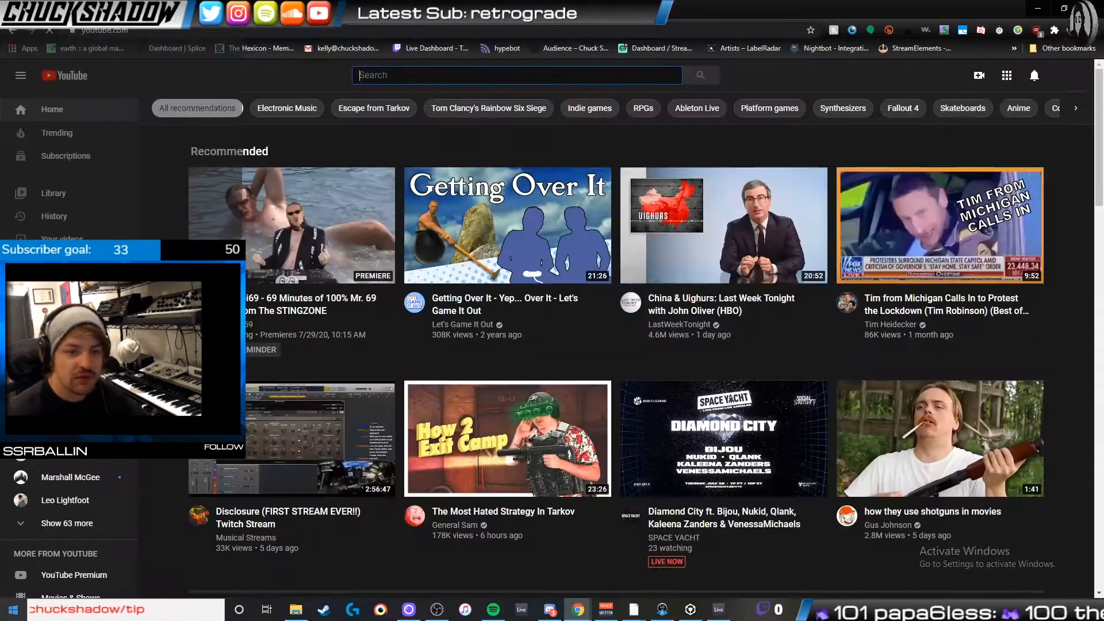
text(asian string instrument)
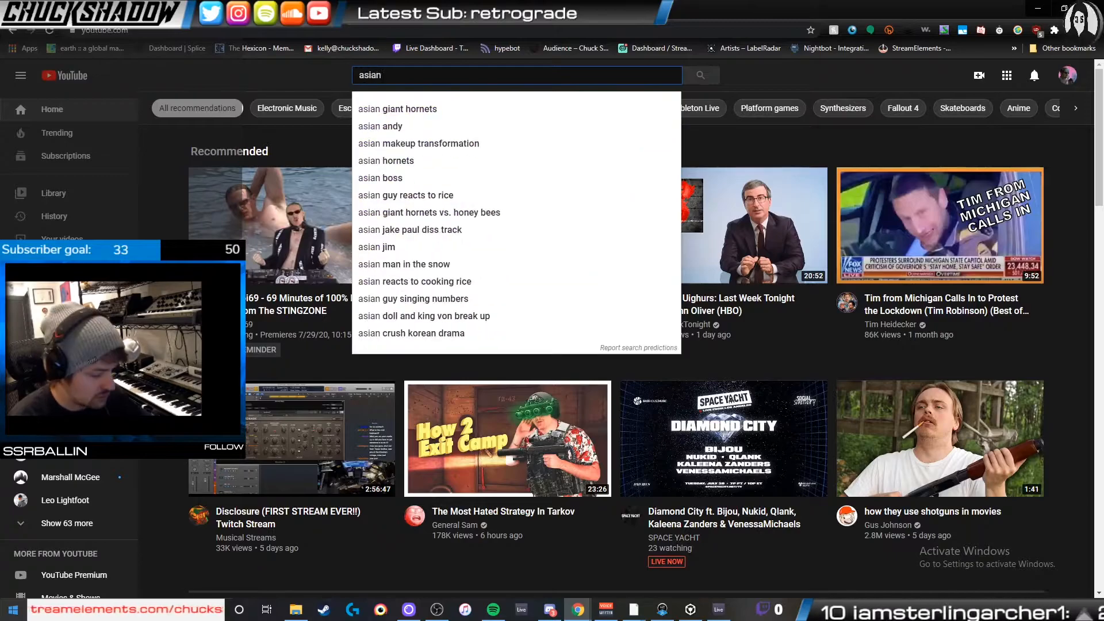
key(Return)
scroll(510, 214, down, 8)
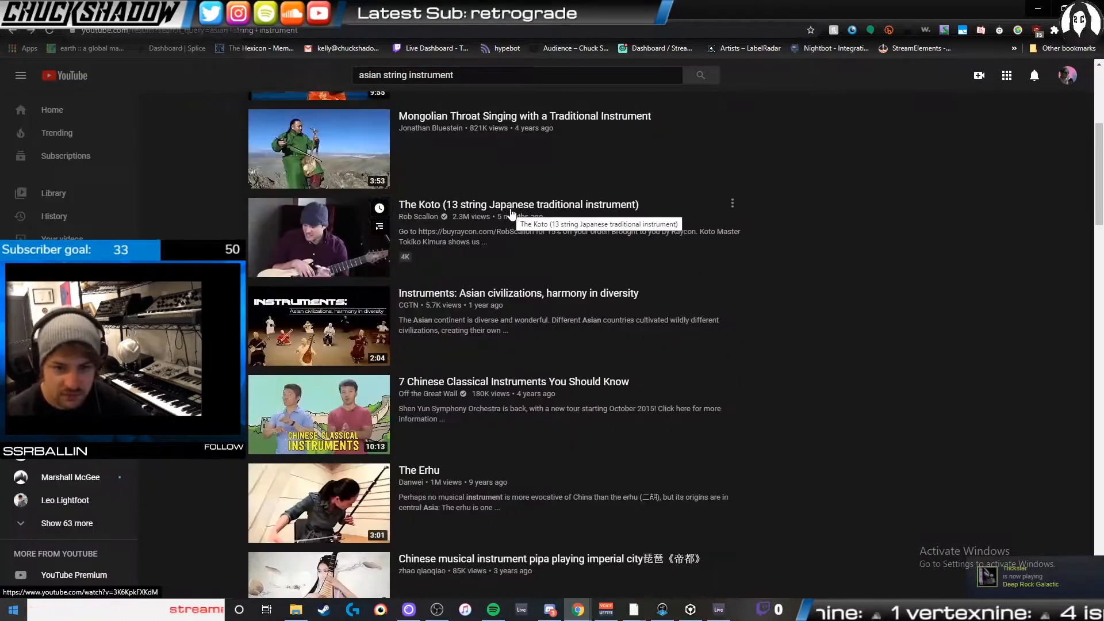
- Open the video "The Erhu", convert its link to MP3 on ytmp3.cc and download the file
click(398, 320)
click(82, 513)
key(ctrl+t)
text(ytmp3.cc)
key(Return)
right_click(559, 197)
click(588, 288)
click(707, 200)
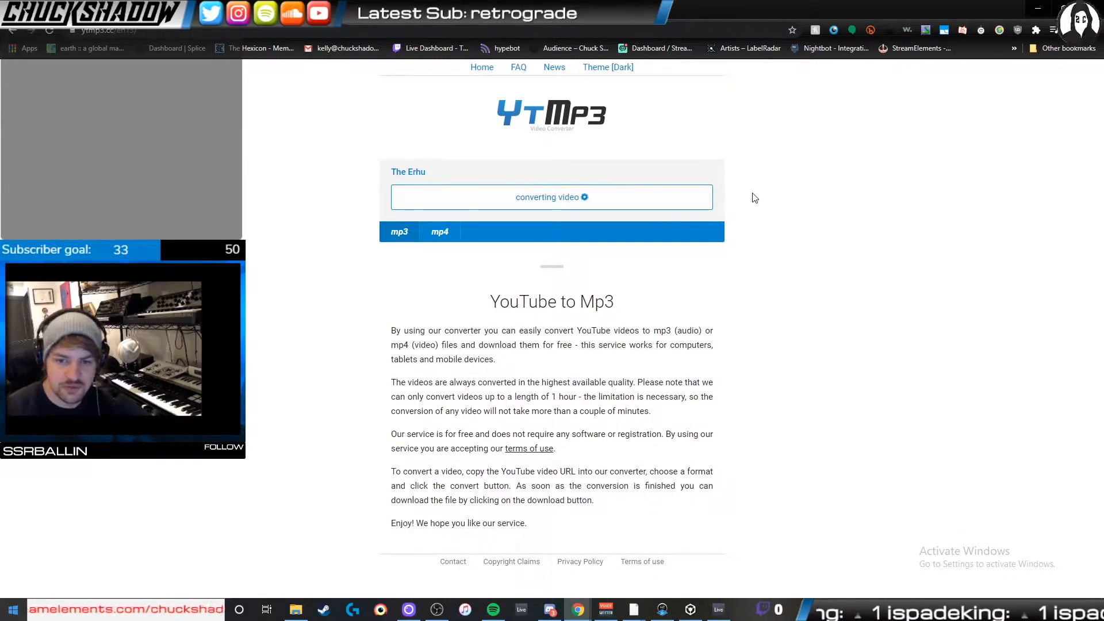
click(493, 197)
- Return to Ableton Live and place the downloaded The Erhu.mp3 on the second track
key(alt+Tab)
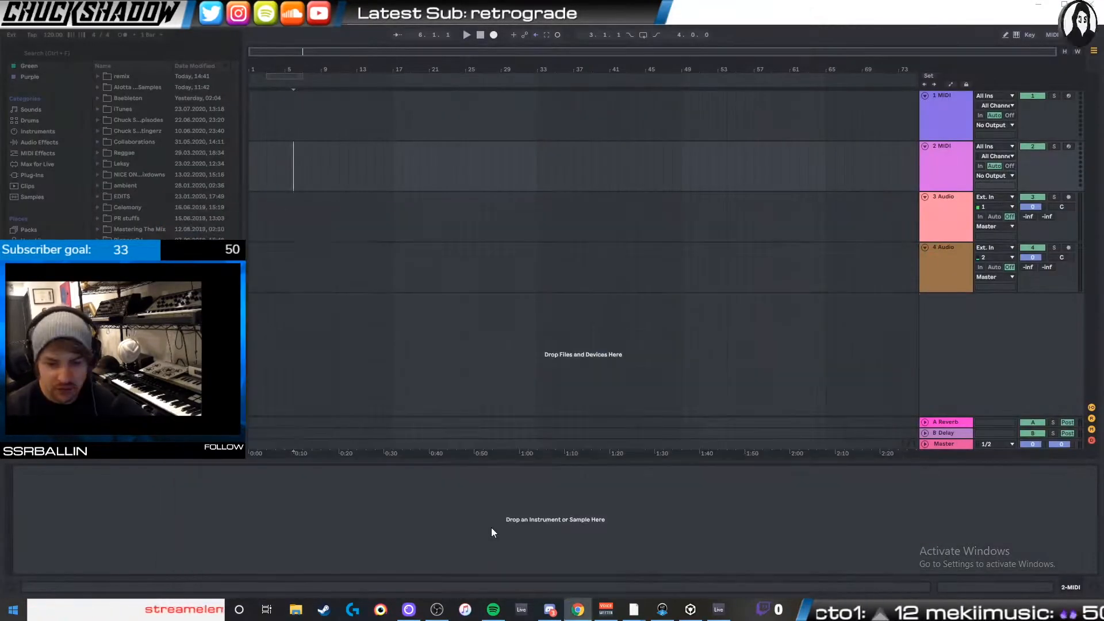
click(296, 609)
scroll(230, 551, down, 3)
click(227, 541)
double_click(338, 366)
drag(340, 333, 254, 162)
- Solo The Erhu audio track and start playback of the clip at bar 34
click(424, 178)
click(742, 234)
click(484, 182)
drag(487, 55, 486, 187)
click(1055, 144)
key(space)
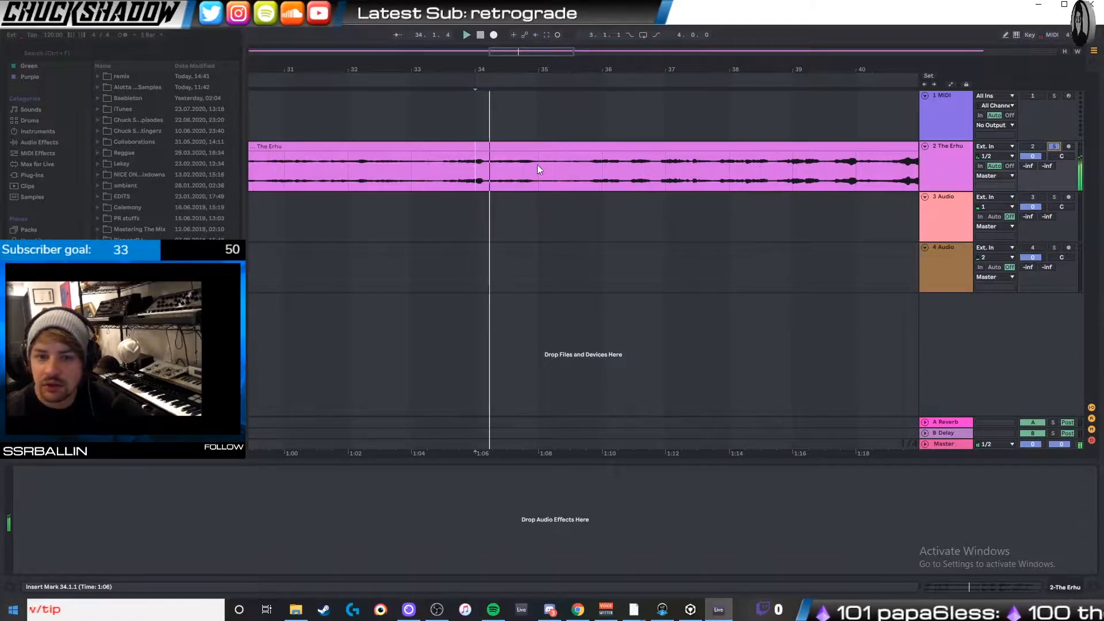
- Listen to The Erhu recording from just before bar 33 and from bar 46
click(400, 181)
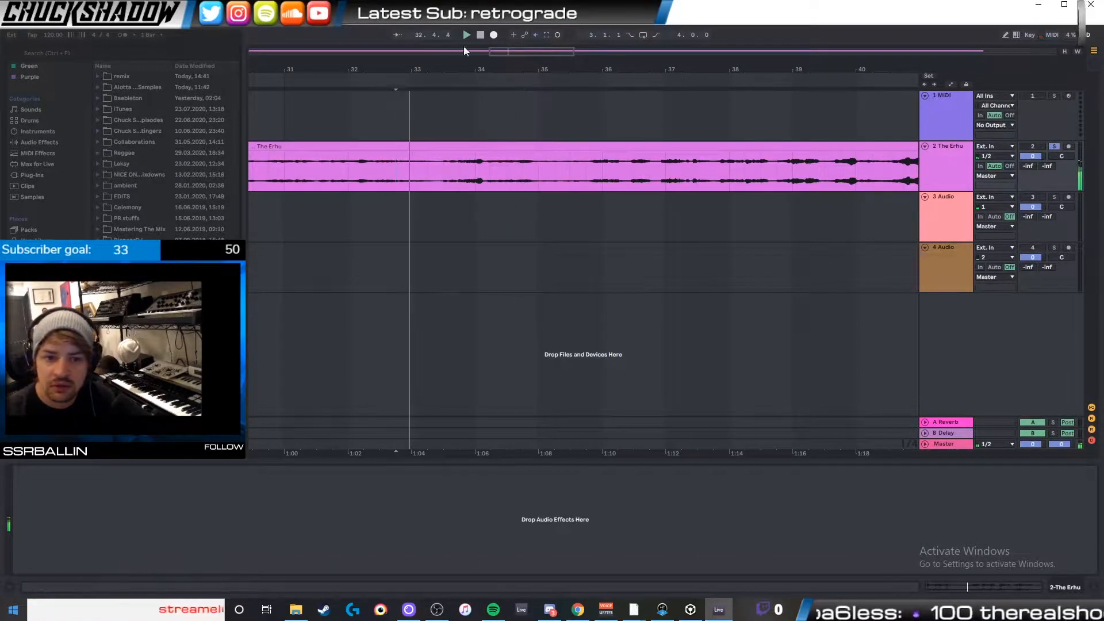
scroll(608, 180, down, 4)
click(550, 182)
key(space)
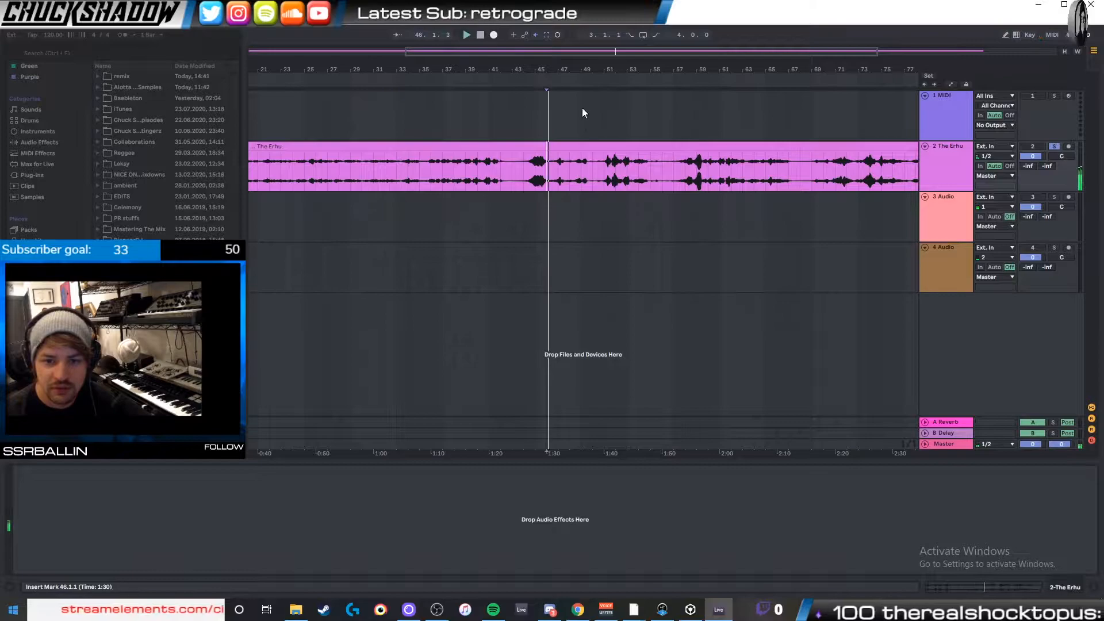
mouse_move(572, 50)
mouse_down()
mouse_move(604, 86)
mouse_move(604, 106)
mouse_up()
key(space)
key(space)
drag(618, 51, 657, 53)
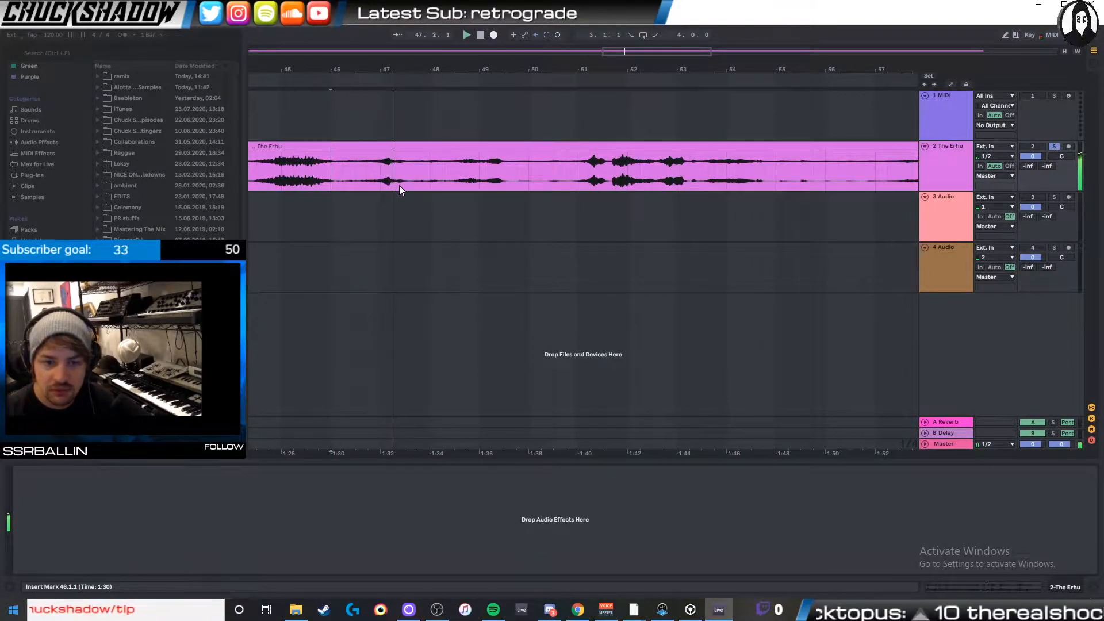
- Replay short passages of The Erhu clip between bars 46 and 48 to find a usable note
drag(632, 52, 638, 93)
key(space)
key(space)
click(335, 180)
key(space)
key(space)
key(space)
key(space)
click(370, 177)
- Audition the note around 47.4.1 to 47.4.3 and the part that follows it in The Erhu clip
key(space)
key(space)
key(space)
key(space)
drag(374, 177, 392, 175)
key(space)
key(space)
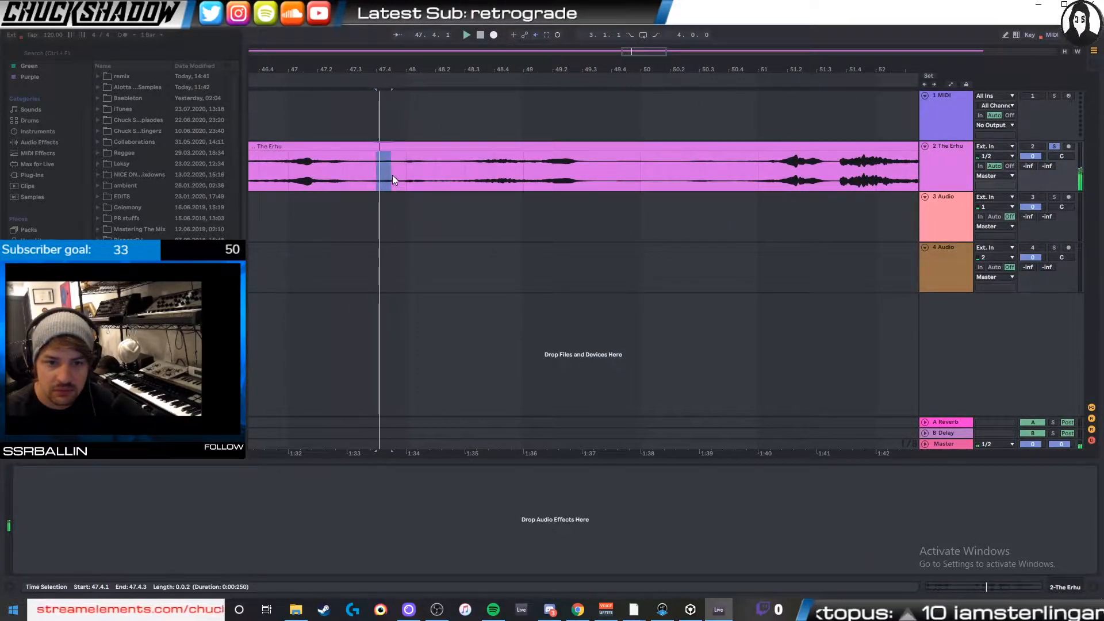
key(space)
key(space)
click(398, 174)
- Split out The Erhu section from 47.4.3 to 48.1.1 and move the slice down to the third track
key(space)
key(space)
key(space)
key(space)
key(space)
key(space)
key(space)
key(space)
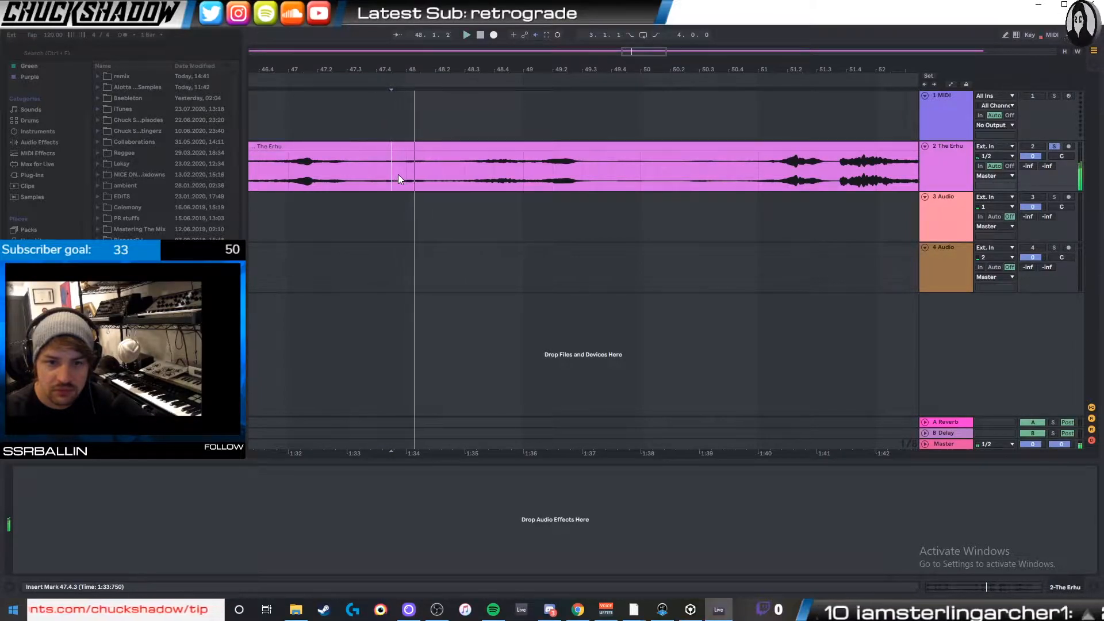
drag(398, 174, 401, 175)
key(space)
key(space)
key(space)
key(ctrl+e)
click(387, 148)
drag(399, 146, 399, 200)
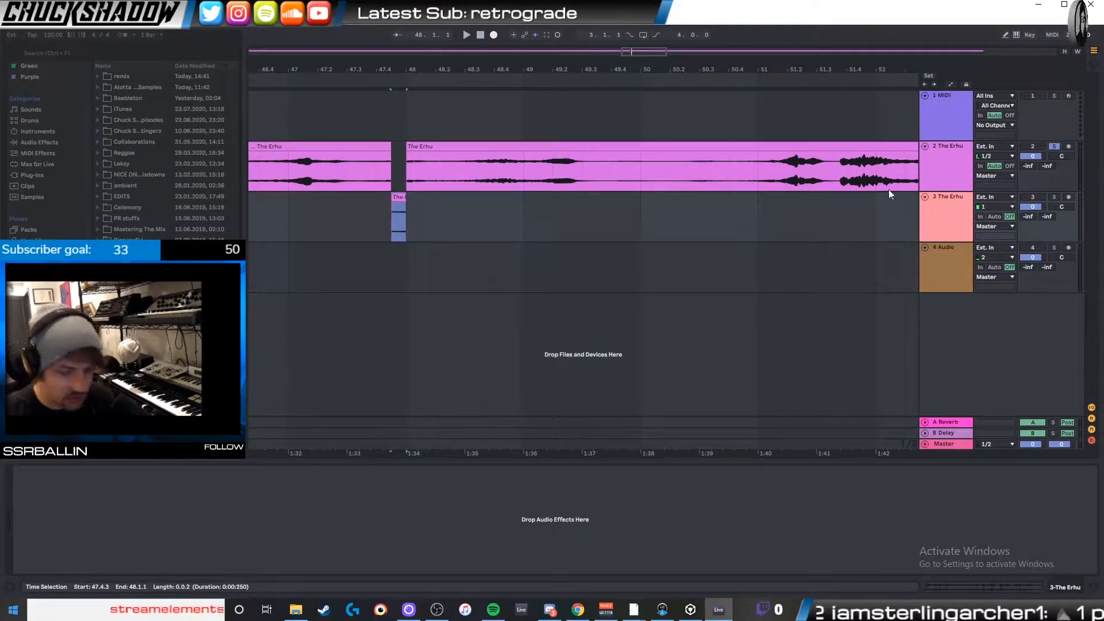
- Search the instruments for "sam" and load Sampler on the first MIDI track
click(947, 135)
click(50, 132)
click(118, 53)
text(sam)
double_click(126, 132)
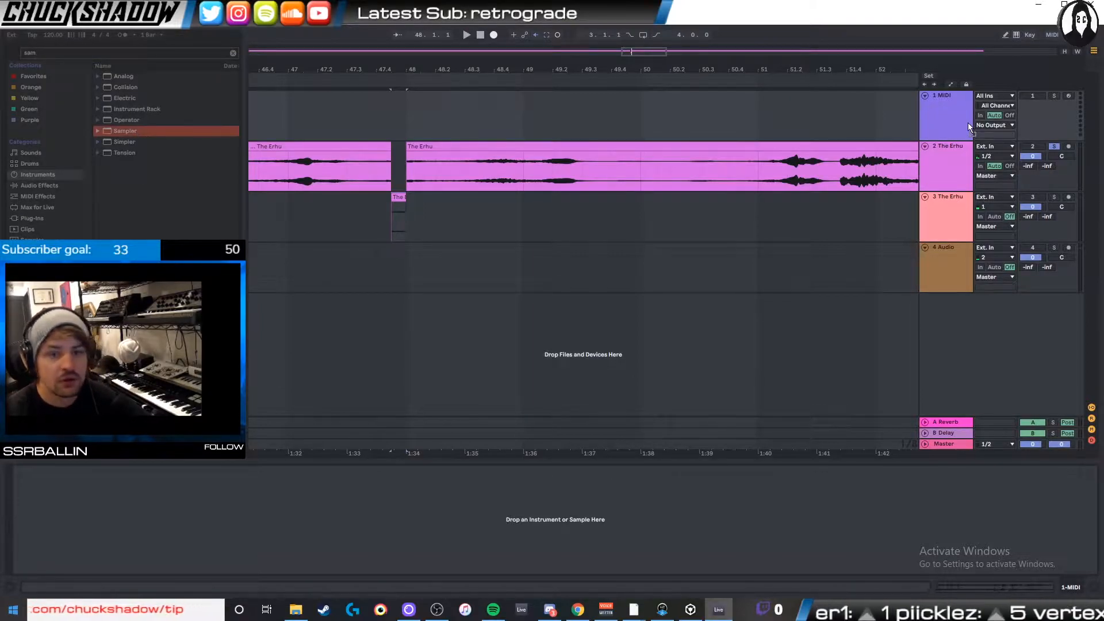
- Load the short Erhu slice from the third track into Sampler as its sample
drag(397, 196, 395, 507)
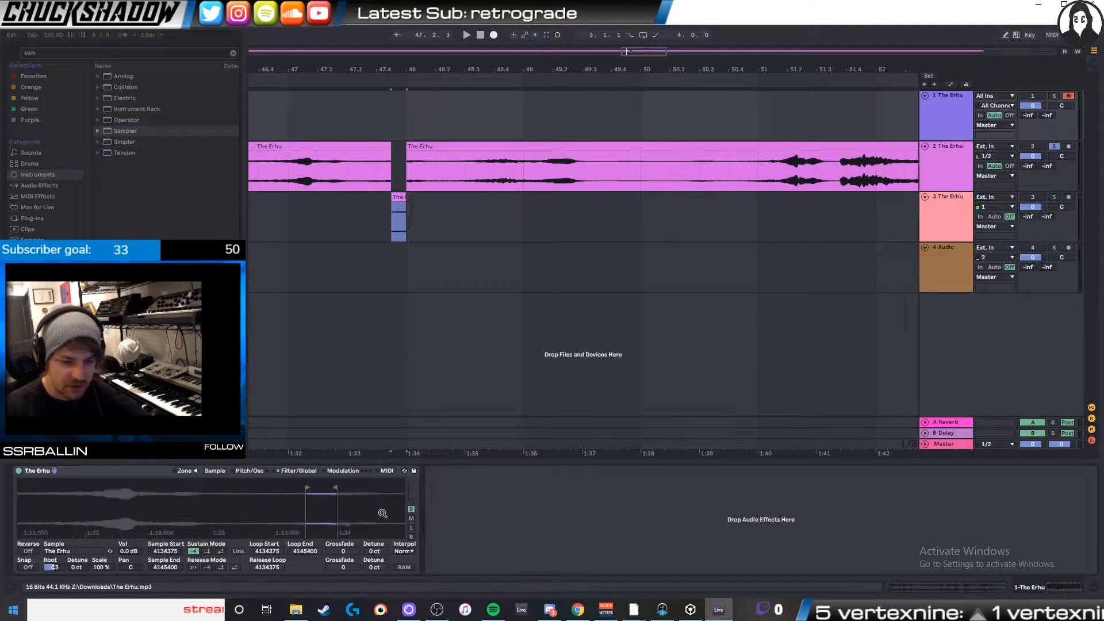
mouse_move(311, 511)
mouse_down()
mouse_move(174, 511)
mouse_move(211, 492)
mouse_move(211, 505)
mouse_up()
click(922, 113)
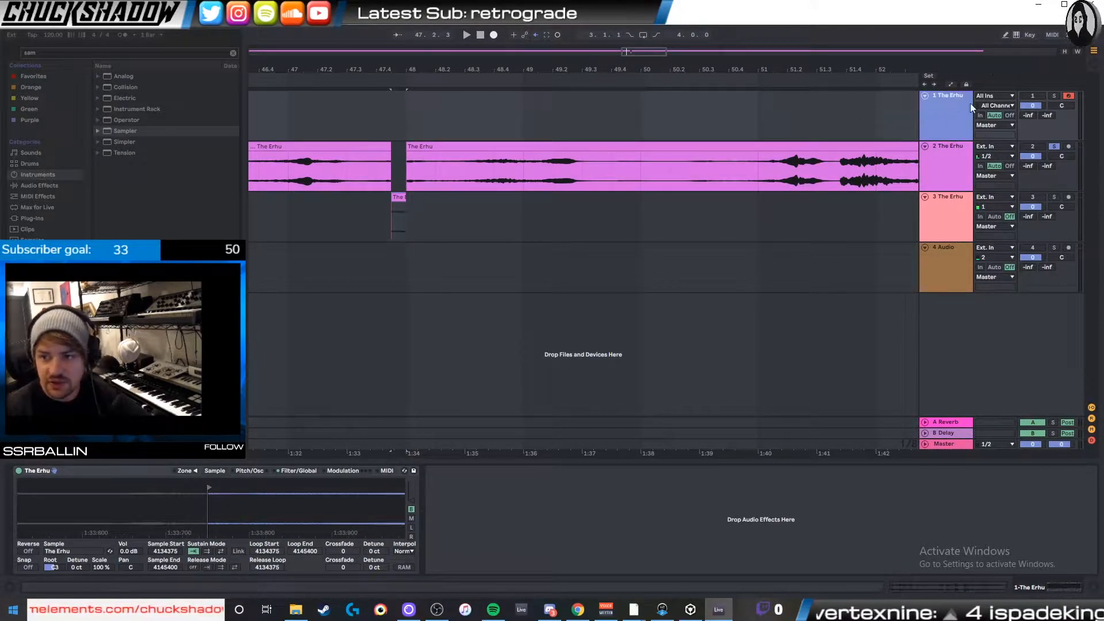
- Enable the computer MIDI keyboard and clear the solo so the armed Sampler track can be heard
click(1016, 34)
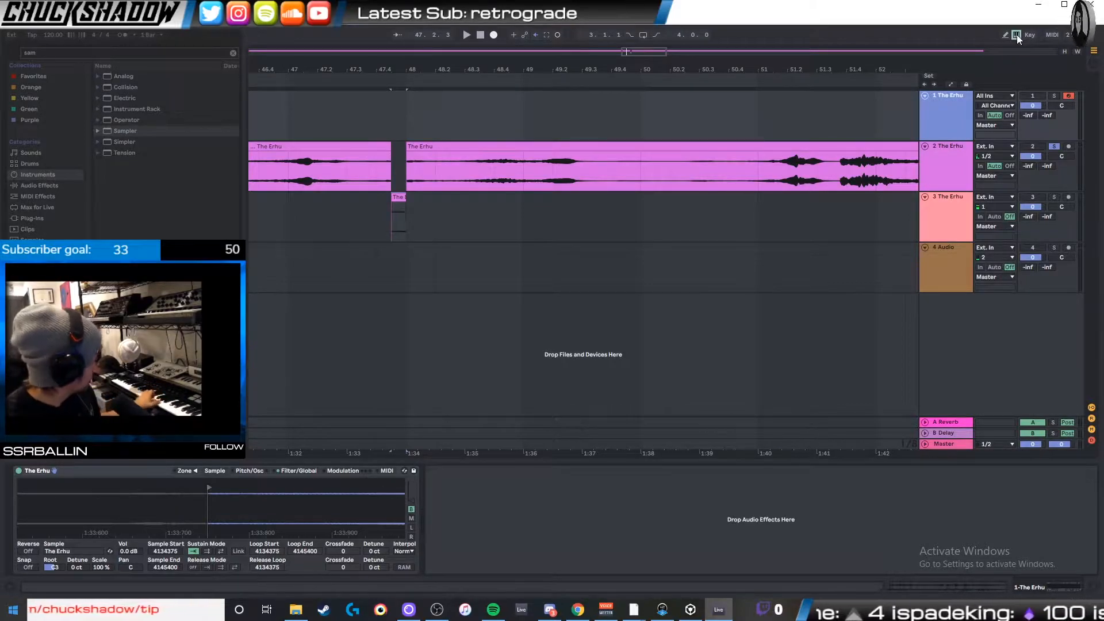
click(1067, 96)
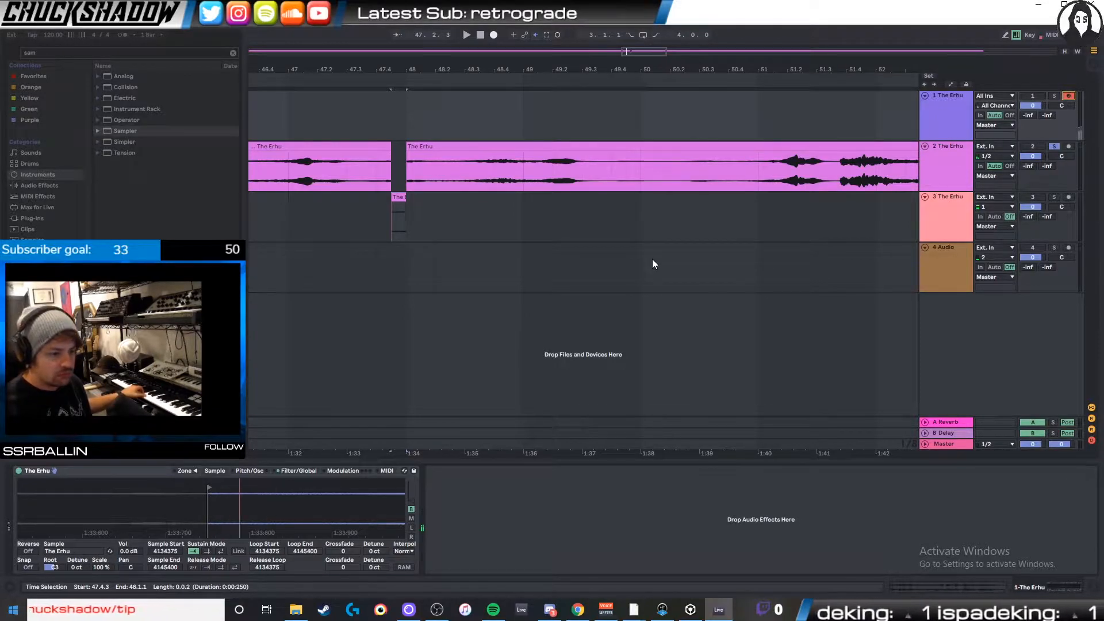
double_click(1054, 95)
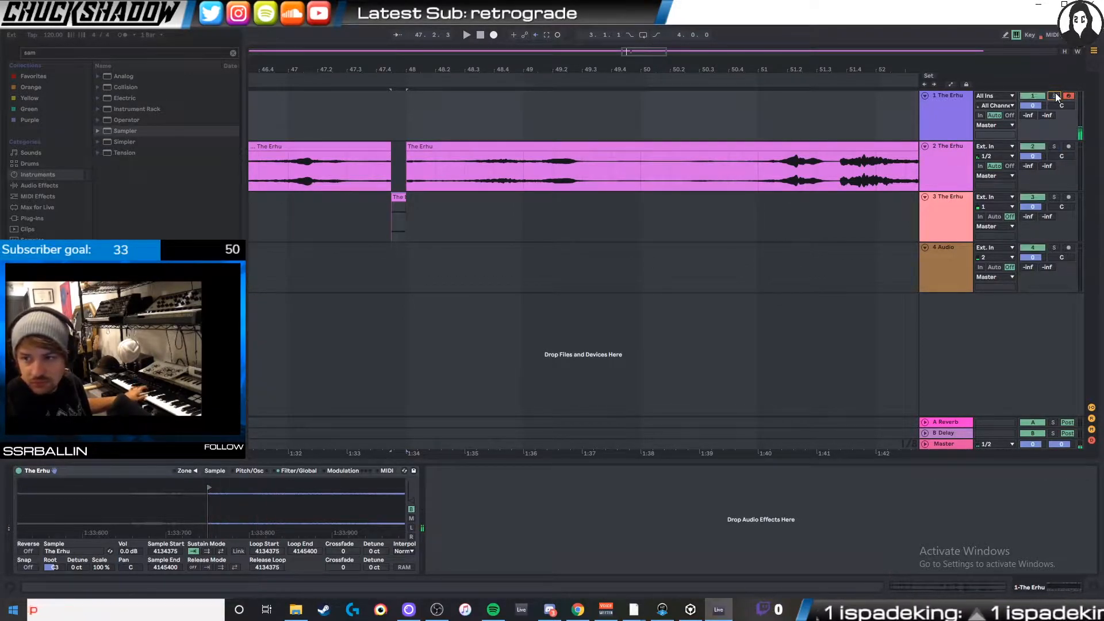
- Move Sampler's playback region to another note, with Sample Start at 4252730 and Sample End at 4285720
drag(298, 495, 298, 454)
drag(325, 488, 398, 489)
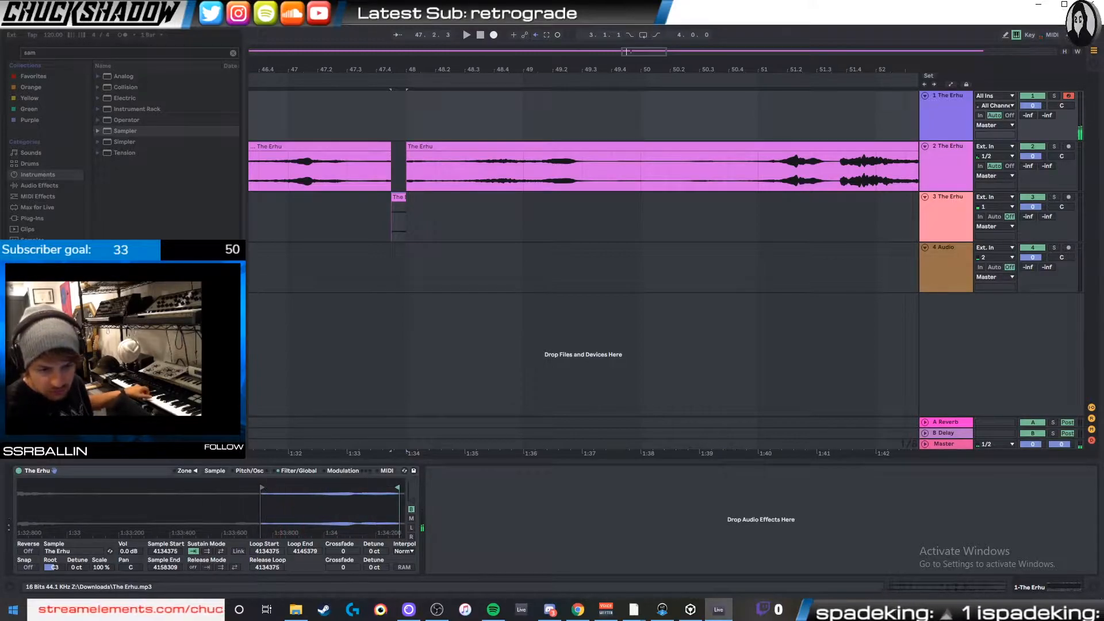
mouse_move(262, 488)
mouse_down()
mouse_move(362, 485)
mouse_move(316, 502)
mouse_move(341, 489)
mouse_move(343, 519)
mouse_move(333, 520)
mouse_up()
drag(305, 486, 311, 486)
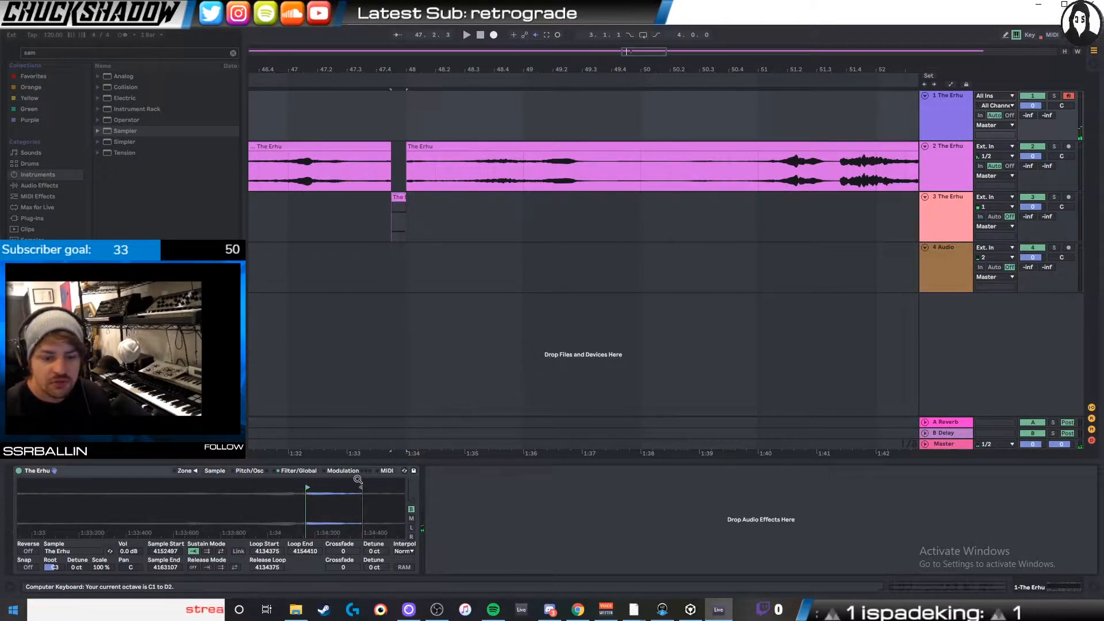
drag(518, 498, 540, 498)
mouse_move(270, 506)
mouse_down()
mouse_move(267, 467)
mouse_move(384, 490)
mouse_up()
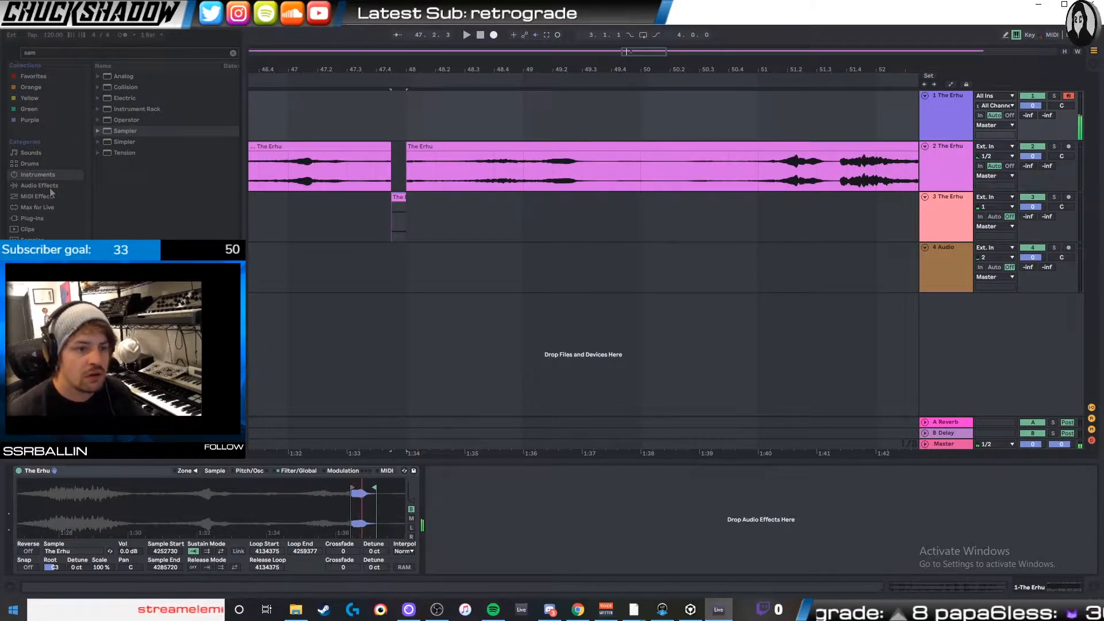
- Lengthen the release of Sampler's volume envelope and limit its Voices to 1
click(254, 469)
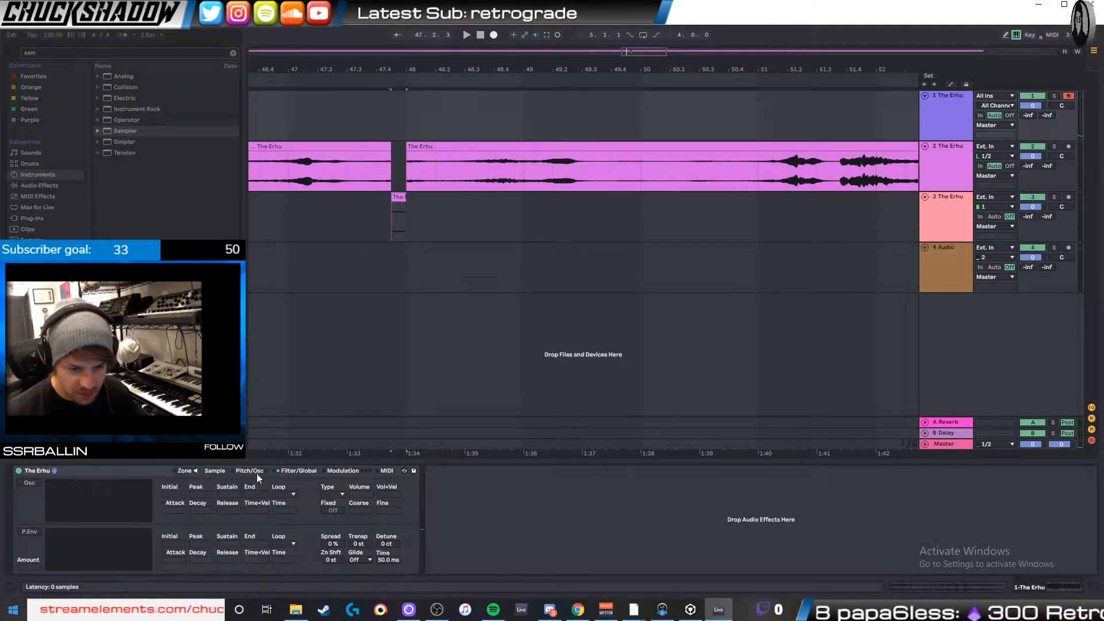
click(301, 473)
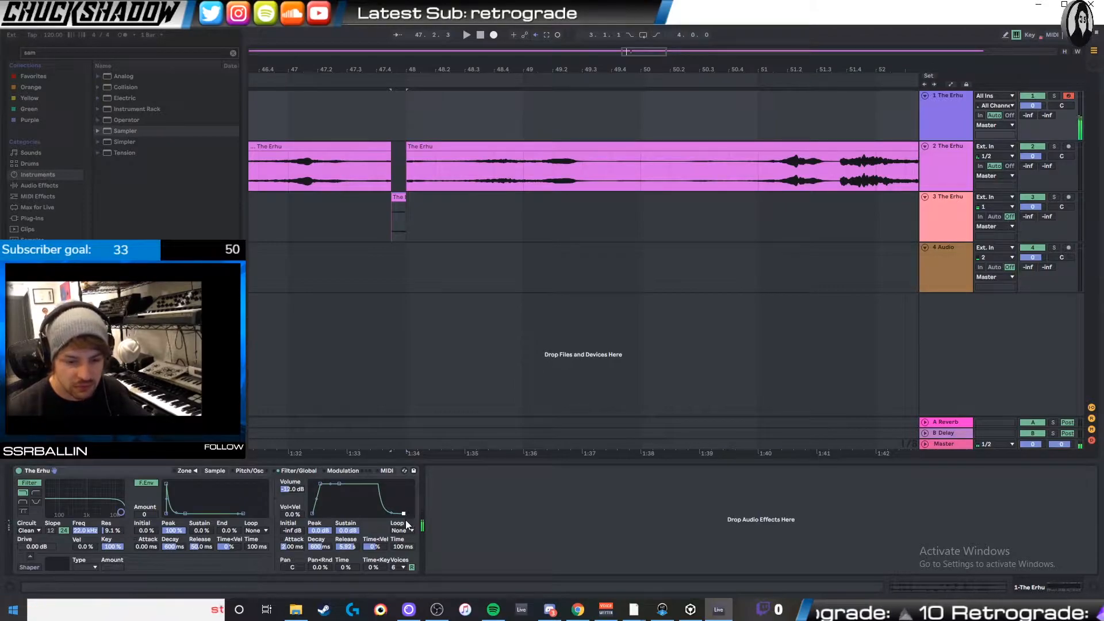
click(401, 567)
click(393, 439)
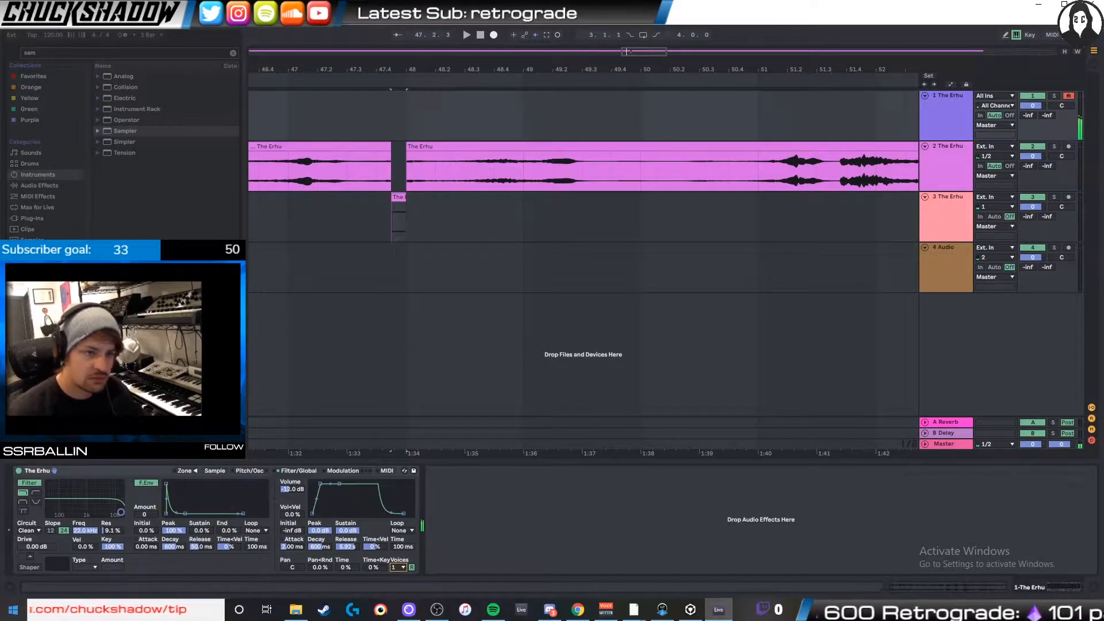
- Add a Reverb after Sampler on the first track, with a Decay Time of 3.46 s
click(51, 186)
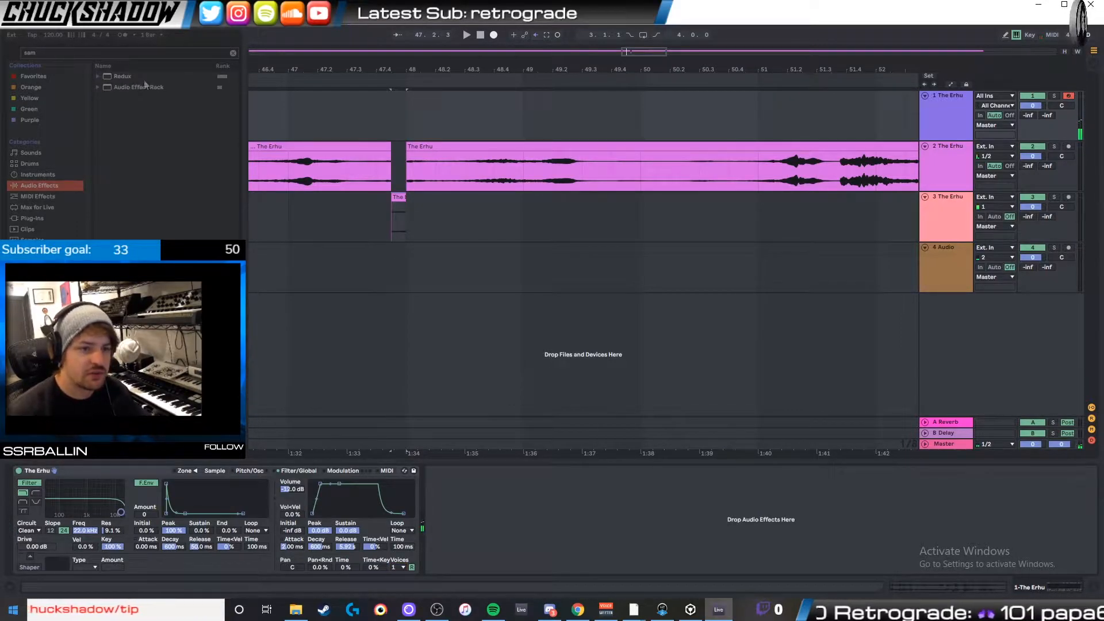
click(233, 53)
double_click(123, 98)
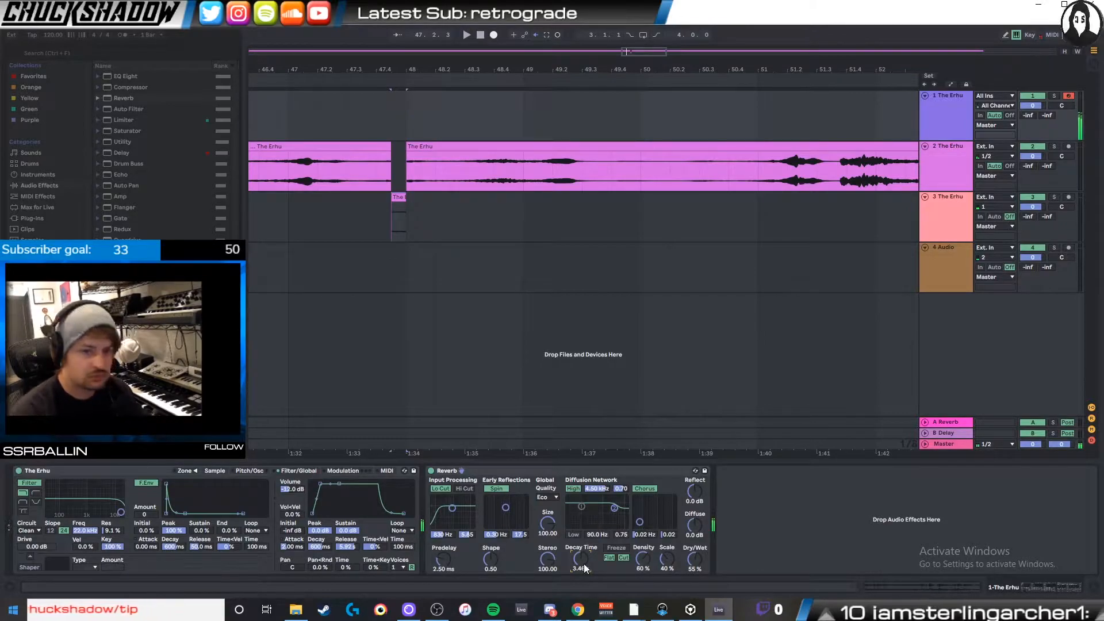
- Create a one-bar MIDI clip from 48.1.1 on the Sampler track
click(536, 269)
drag(415, 113, 517, 112)
key(ctrl+shift+m)
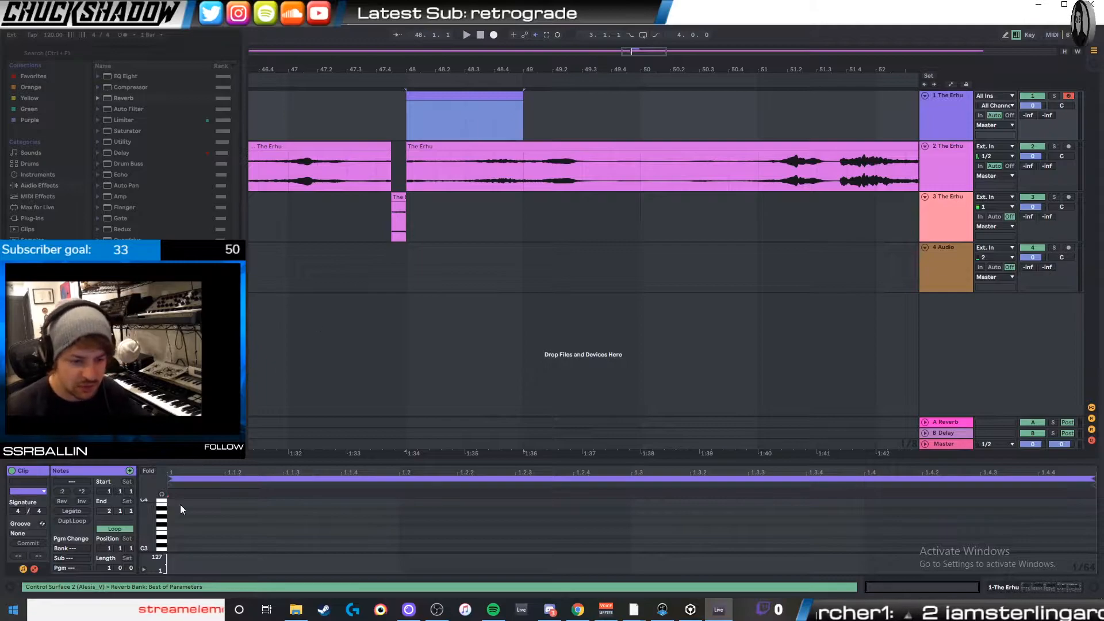
- Draw an F#3 note about half a beat long at the clip's start, followed by a lower note about one beat long
double_click(174, 525)
key(space)
drag(181, 524, 399, 523)
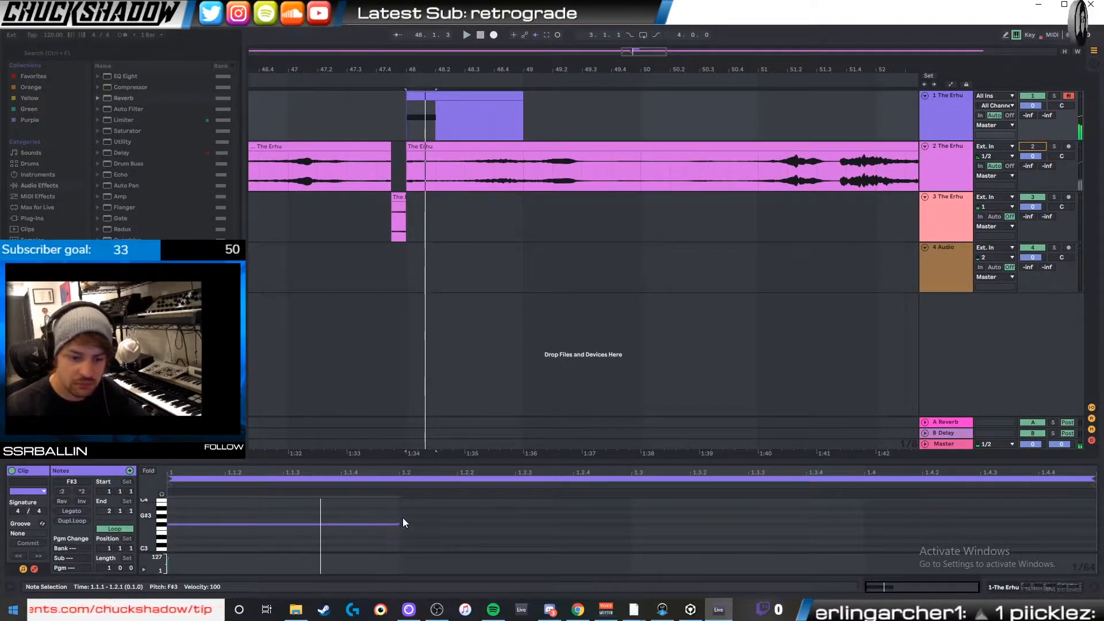
drag(398, 523, 333, 542)
double_click(333, 523)
drag(428, 536, 514, 536)
- Add an F3 note starting at 1.2.3 and an F#3 note from 1.3.3 to the end of the clip
double_click(637, 512)
drag(645, 512, 730, 535)
key(Up)
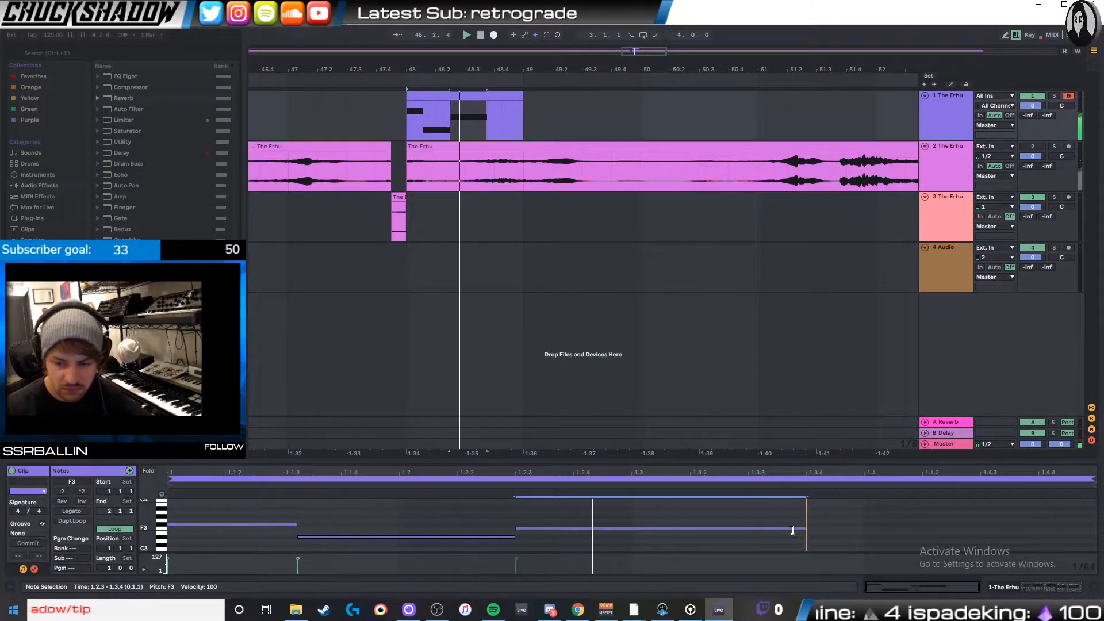
double_click(756, 524)
drag(764, 524, 1092, 524)
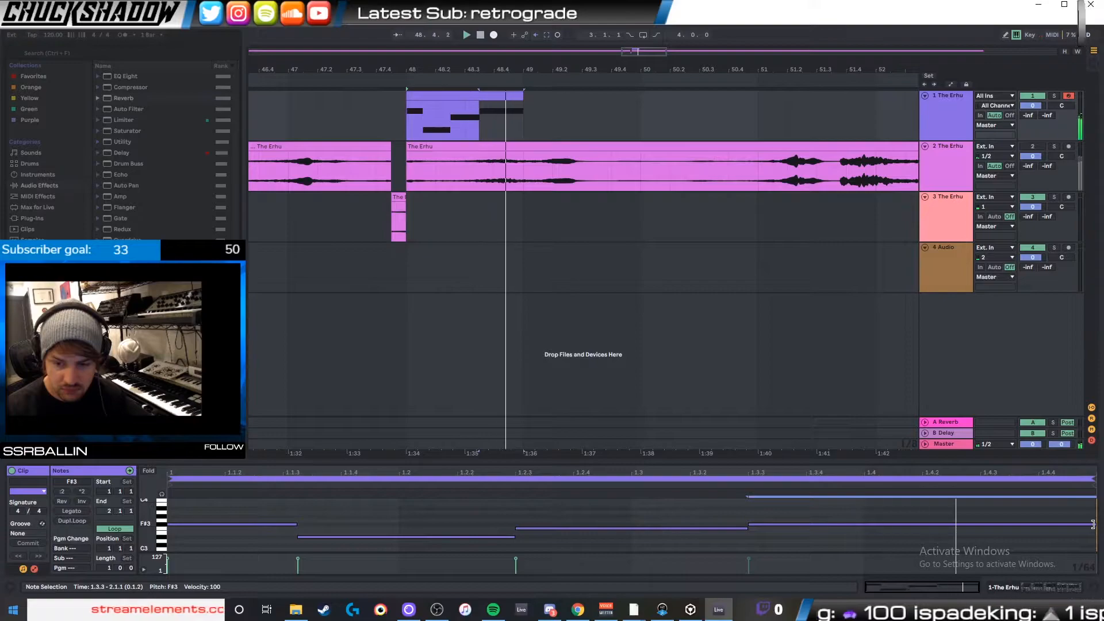
- Loop the one-bar MIDI clip in the arrangement and lower the Reverb's Dry/Wet to 22%
click(491, 99)
key(ctrl+l)
click(968, 121)
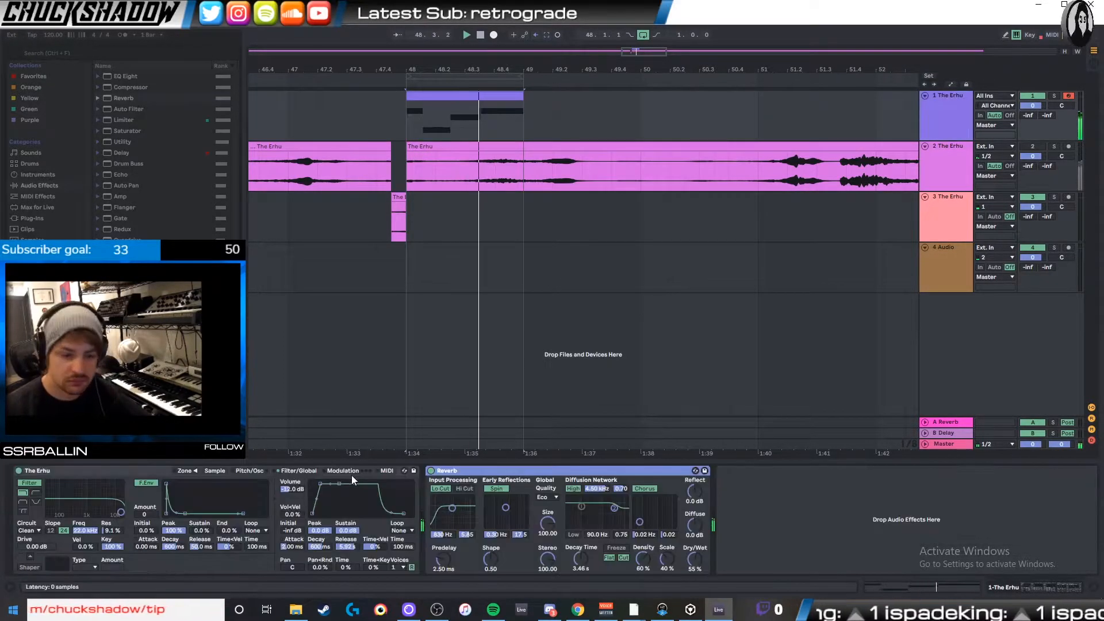
key(space)
mouse_move(695, 568)
mouse_down()
mouse_move(695, 592)
mouse_move(693, 572)
mouse_up()
- Group the erhu Sampler into an Instrument Rack and duplicate its chain
click(263, 472)
click(215, 471)
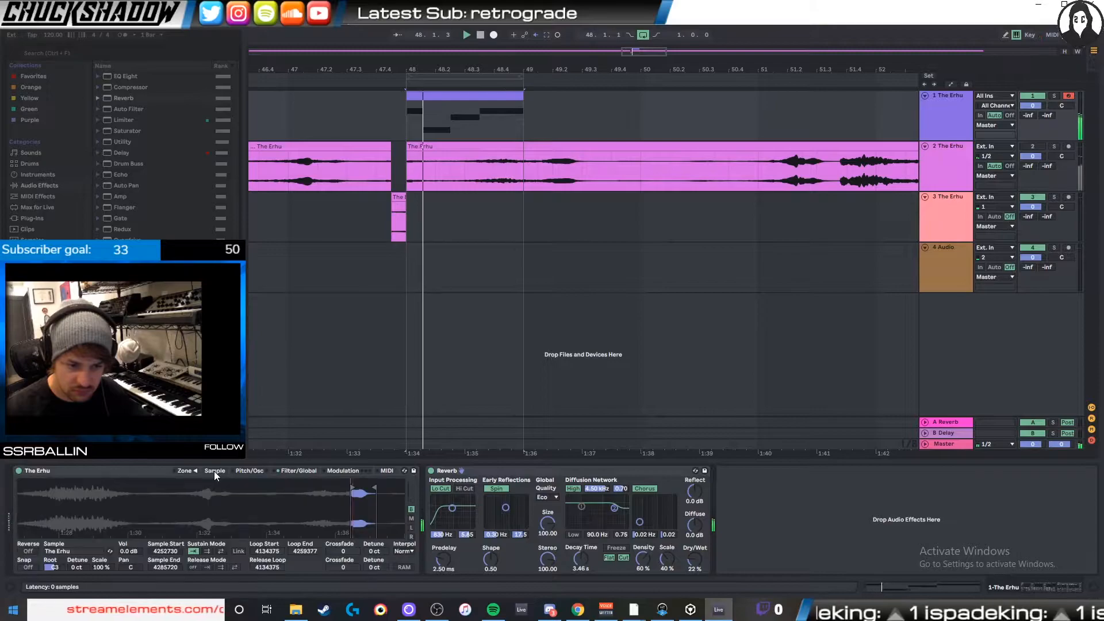
drag(352, 506, 294, 512)
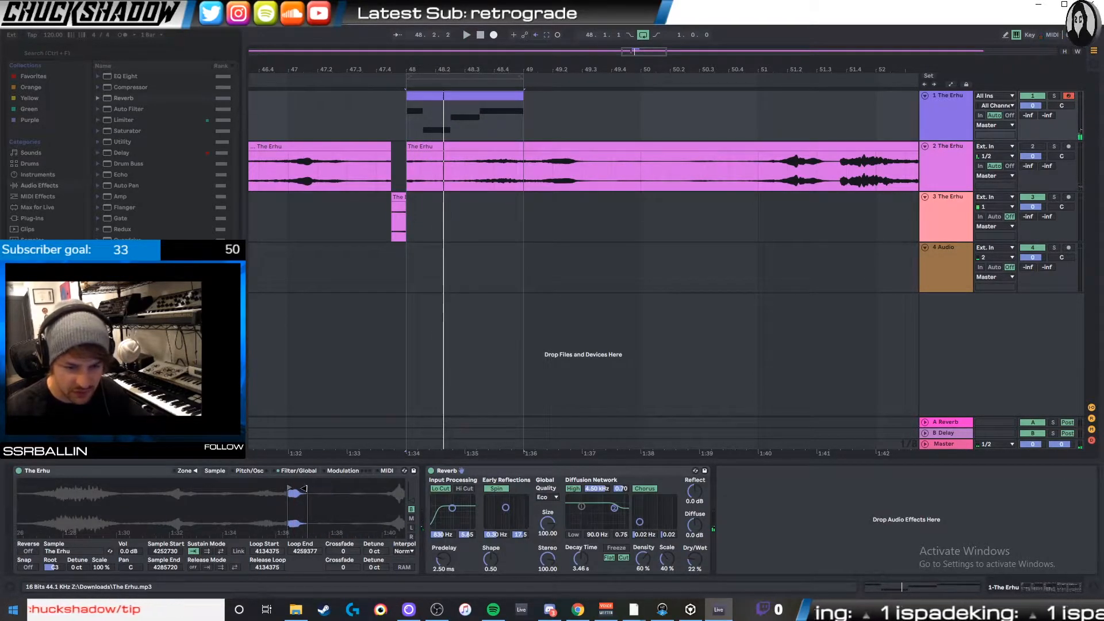
click(149, 478)
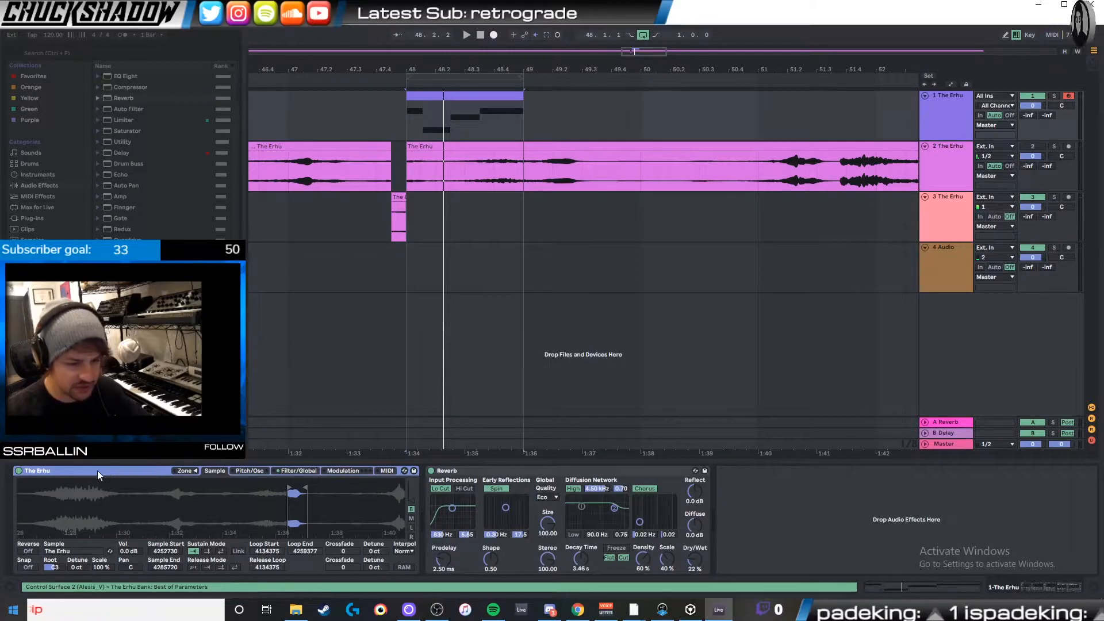
key(ctrl+g)
key(ctrl+d)
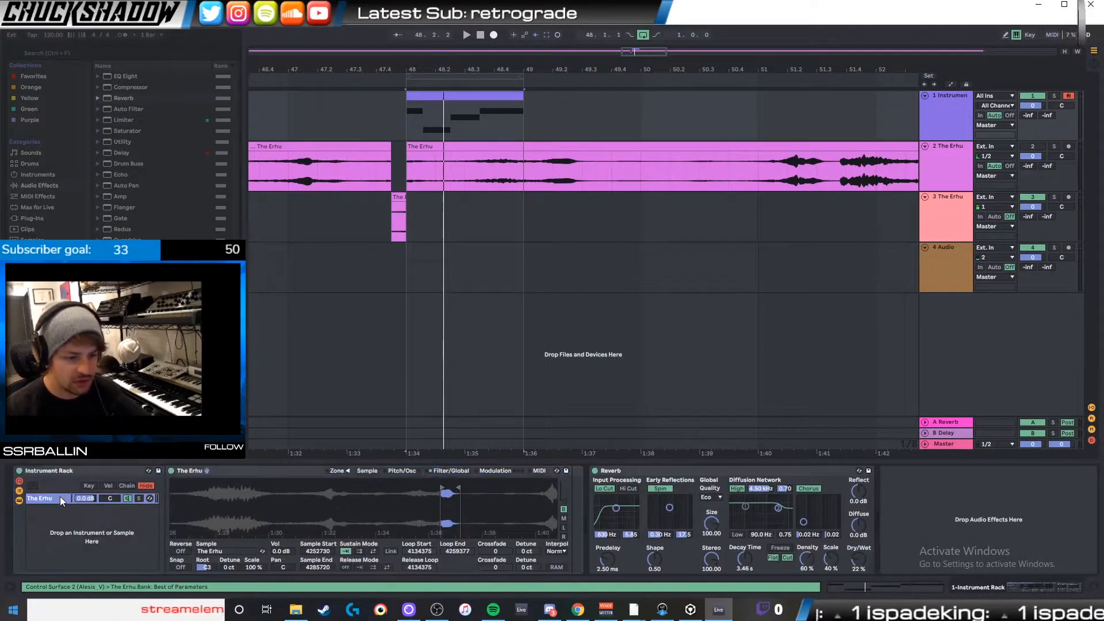
- Mute the original chain and set the duplicate chain's Sample Start to 4640016 and Sample End to 5026332
click(127, 499)
click(35, 510)
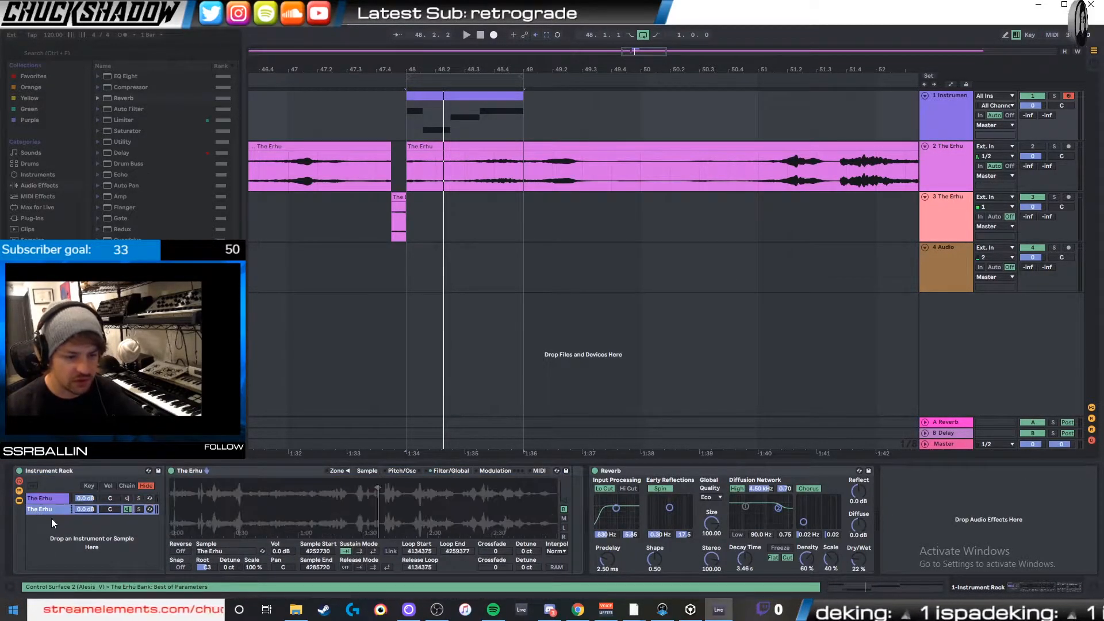
drag(291, 484, 493, 485)
drag(297, 488, 408, 488)
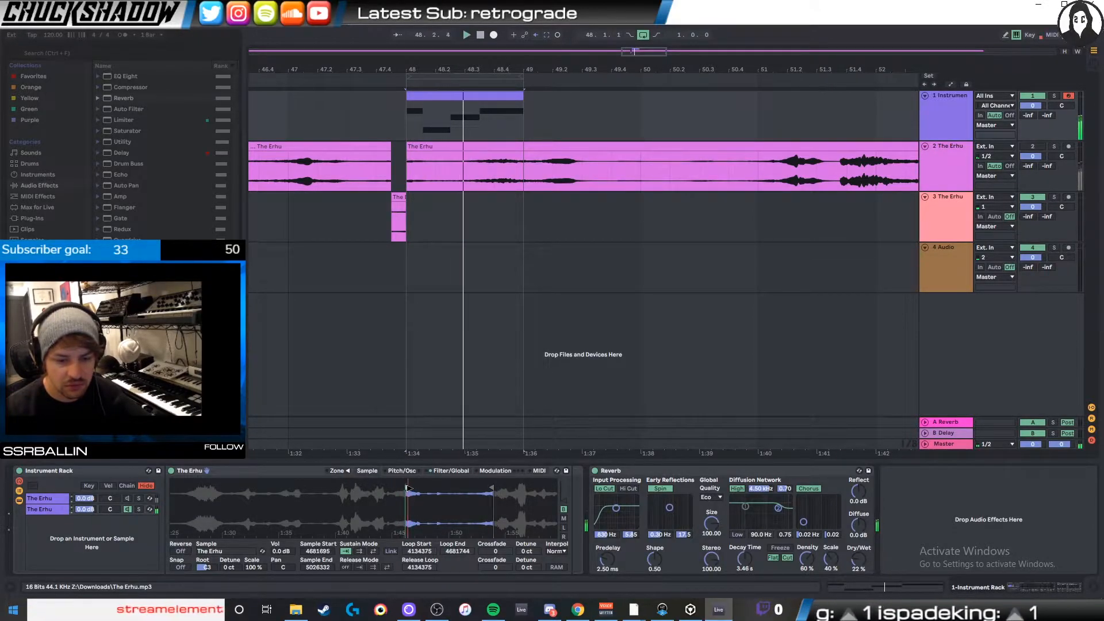
drag(410, 488, 392, 487)
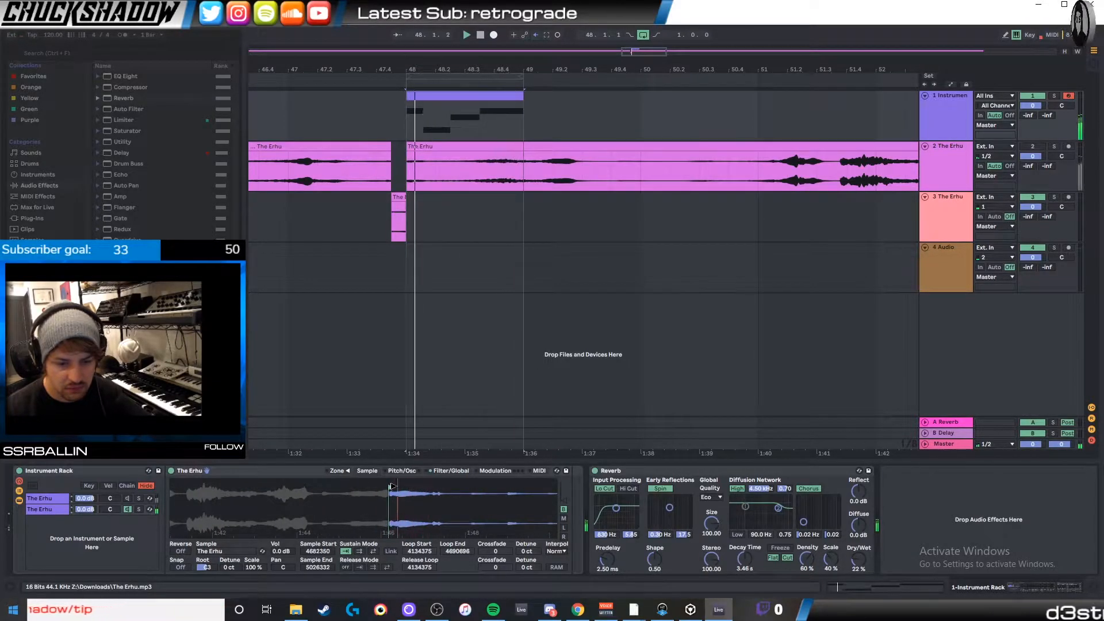
mouse_move(392, 487)
mouse_down()
mouse_move(284, 488)
mouse_move(494, 488)
mouse_move(172, 488)
mouse_move(240, 497)
mouse_move(217, 497)
mouse_up()
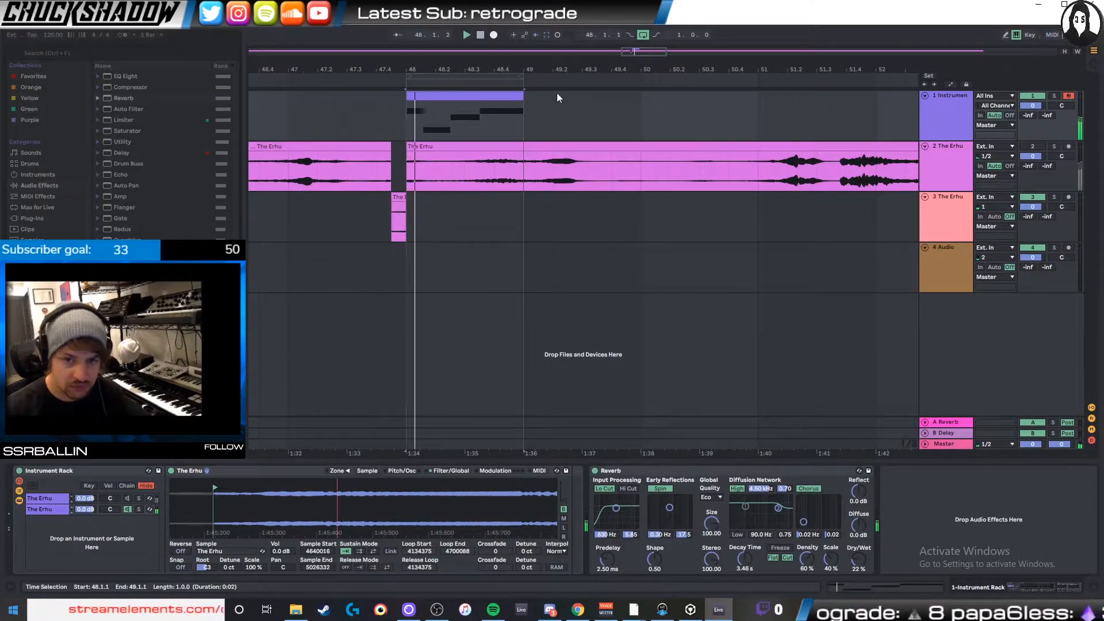
- Shorten the MIDI clip to end at 48.2.3 and extend the arrangement loop to two bars, from 48.1.1 to 50.1.1
drag(522, 95, 450, 98)
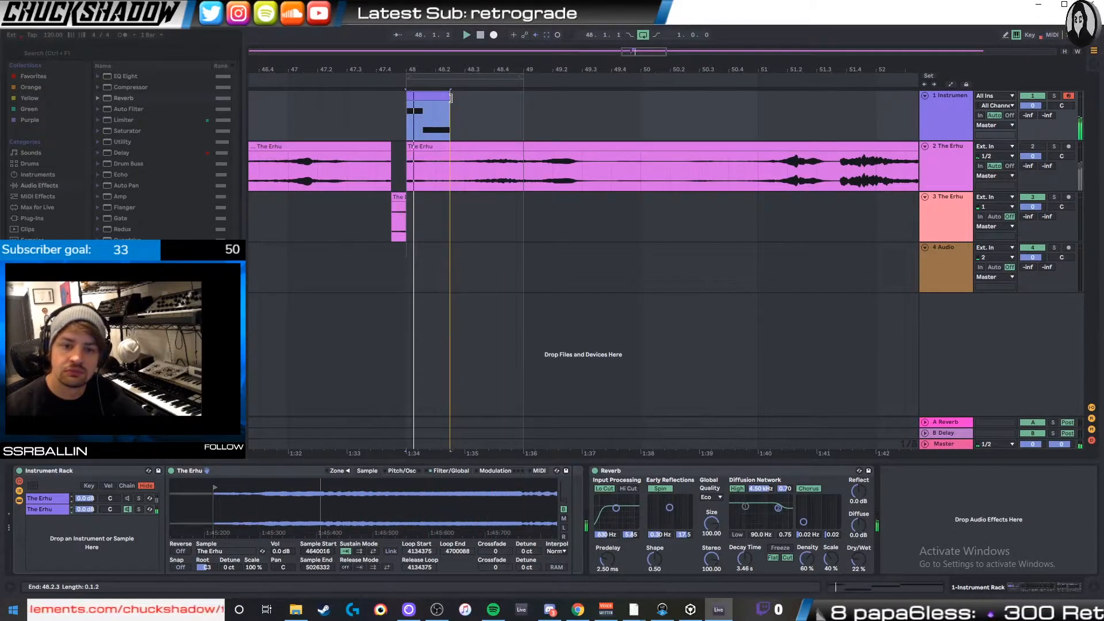
click(462, 102)
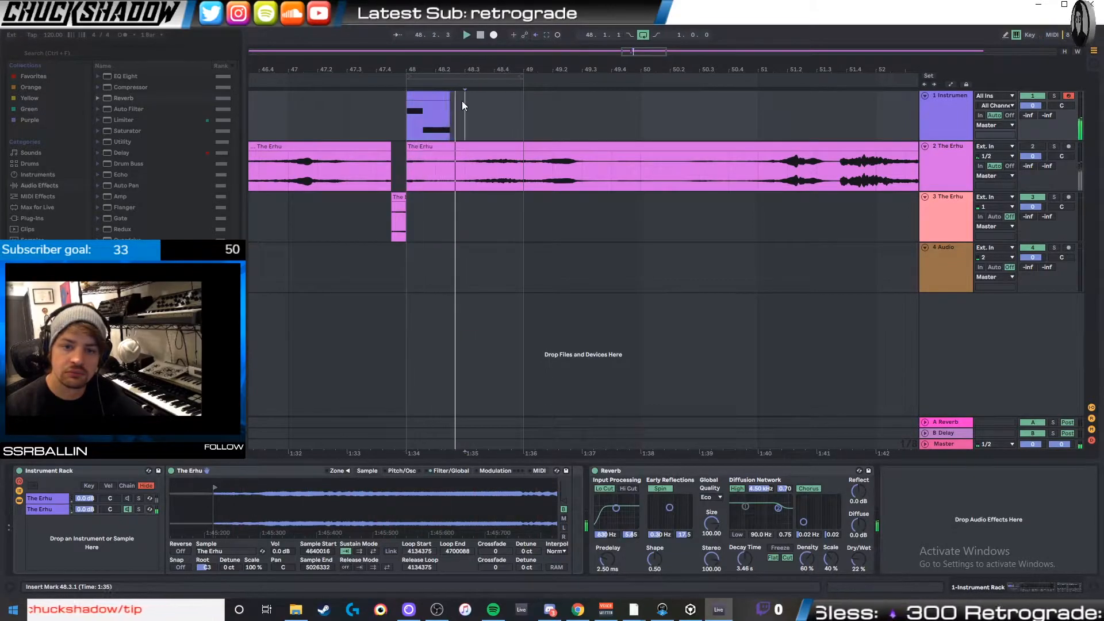
click(434, 95)
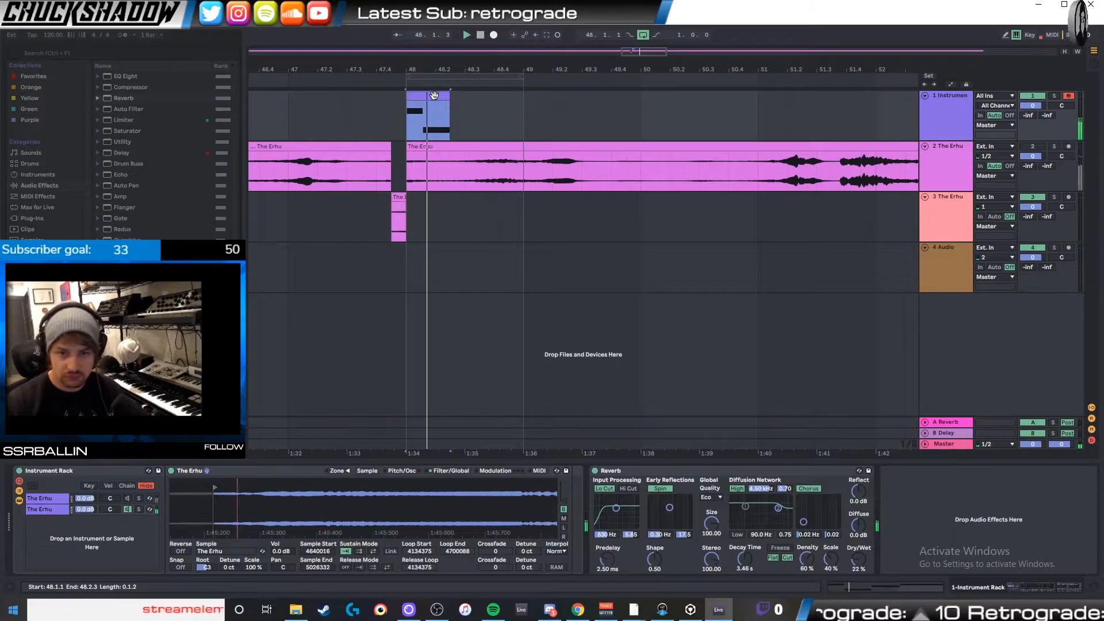
drag(522, 77, 637, 91)
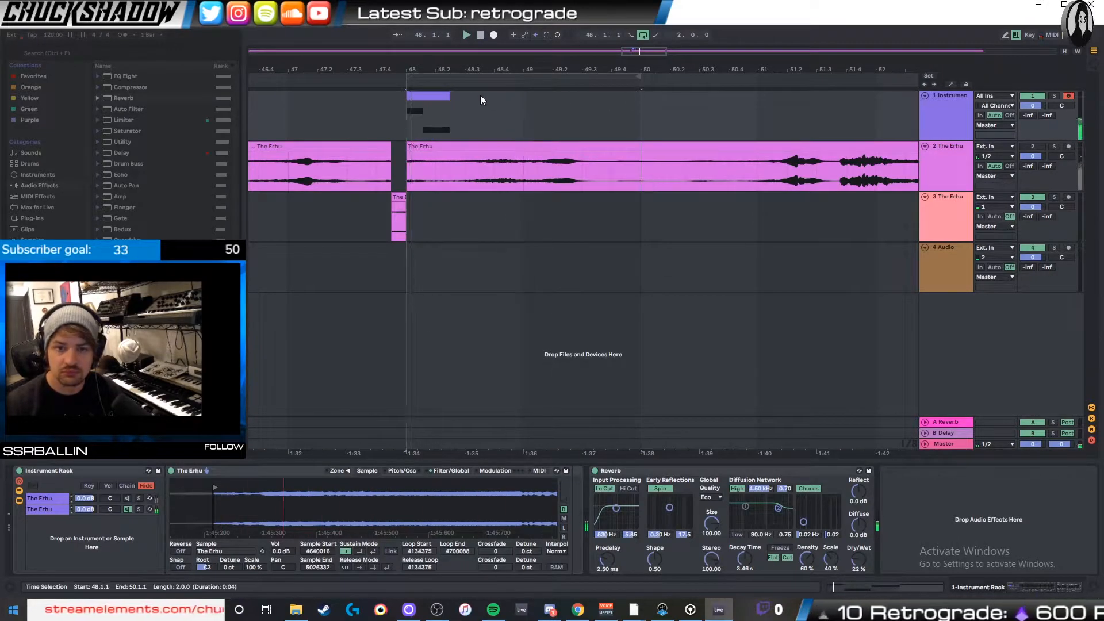
drag(371, 508, 402, 459)
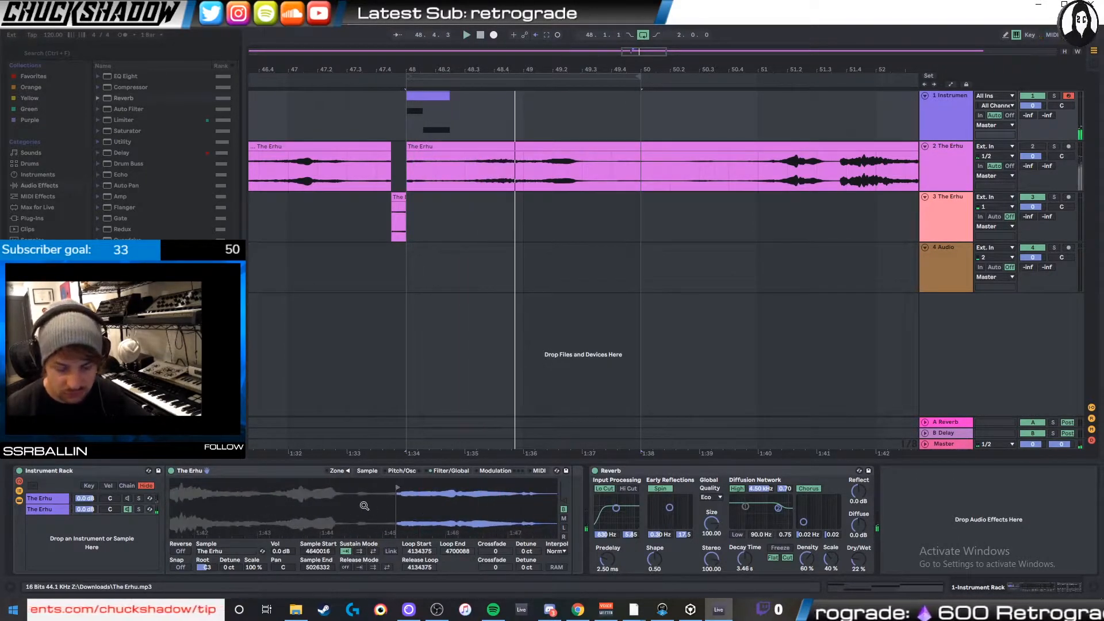
drag(437, 506, 420, 475)
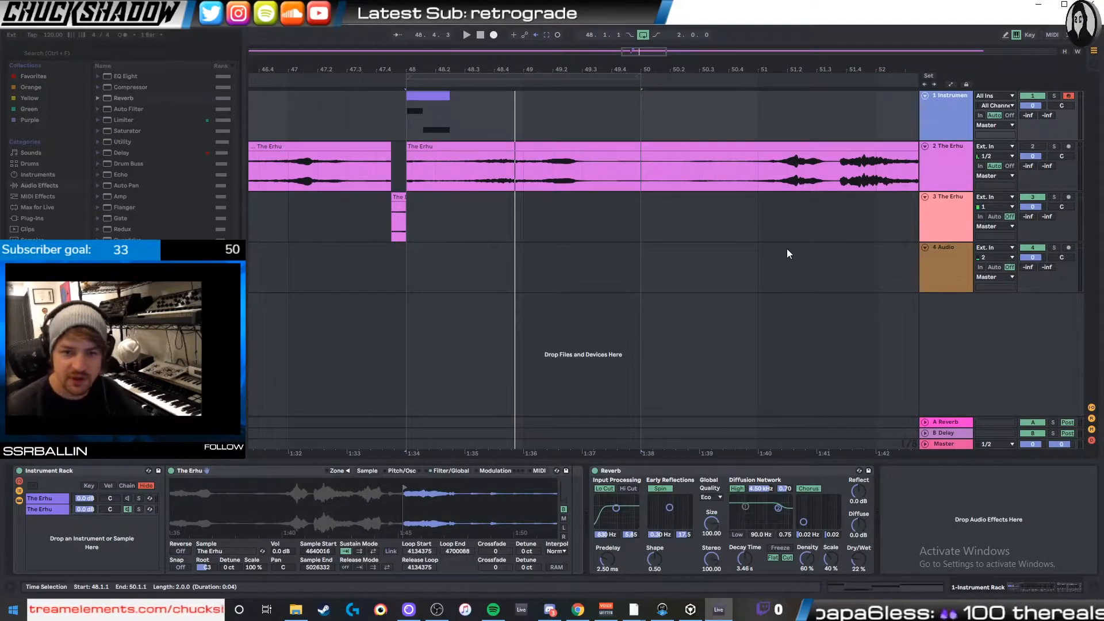
key(ctrl+t)
click(944, 116)
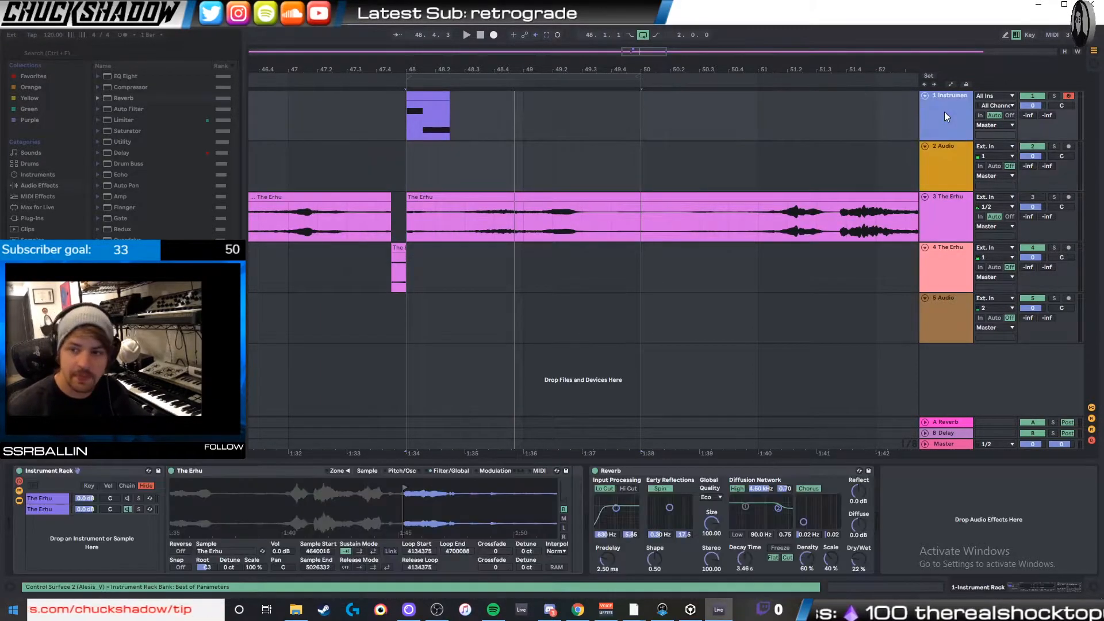
click(956, 166)
key(Delete)
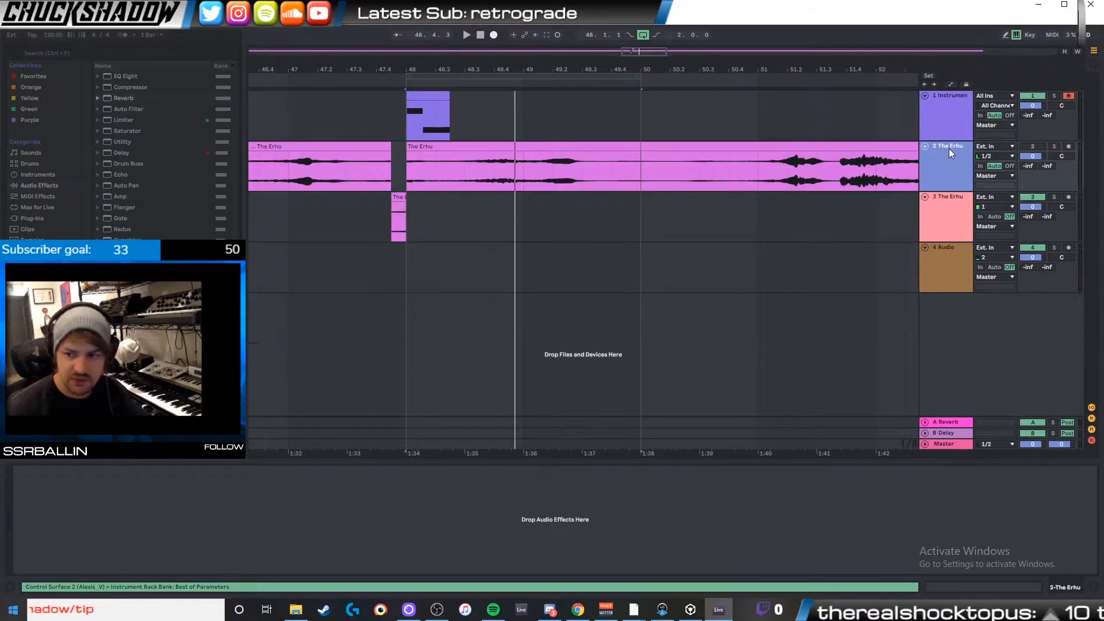
- Duplicate the rack's second chain, move the second chain's Sample Start to 4494004 and play it back
click(942, 110)
click(44, 508)
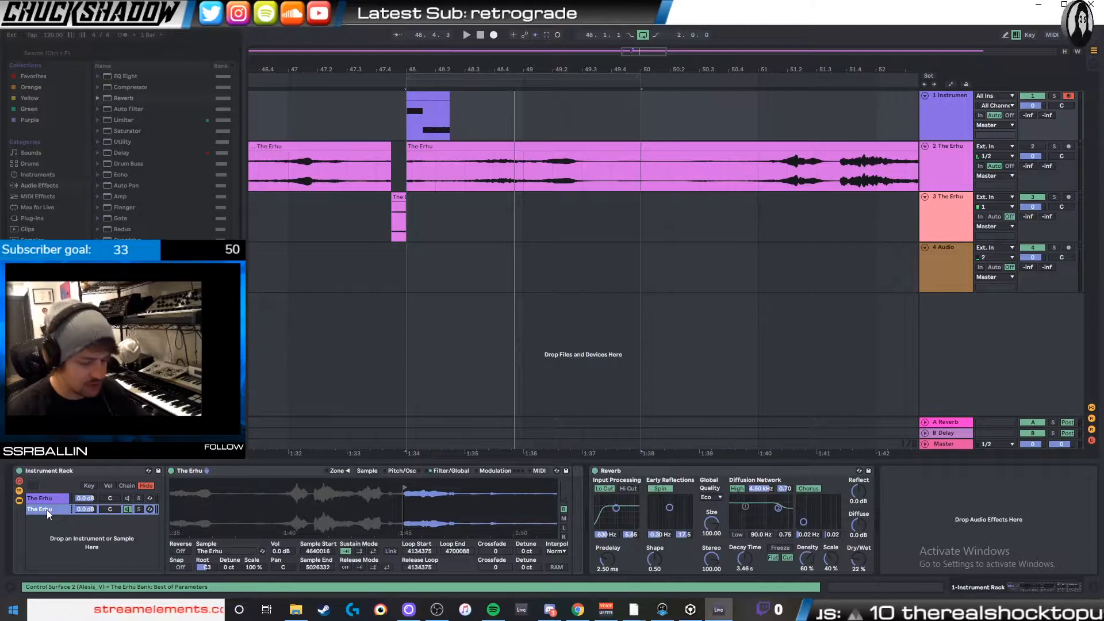
key(ctrl+d)
mouse_move(413, 487)
mouse_down()
mouse_move(331, 488)
mouse_move(345, 488)
mouse_up()
key(space)
key(space)
key(space)
key(space)
key(space)
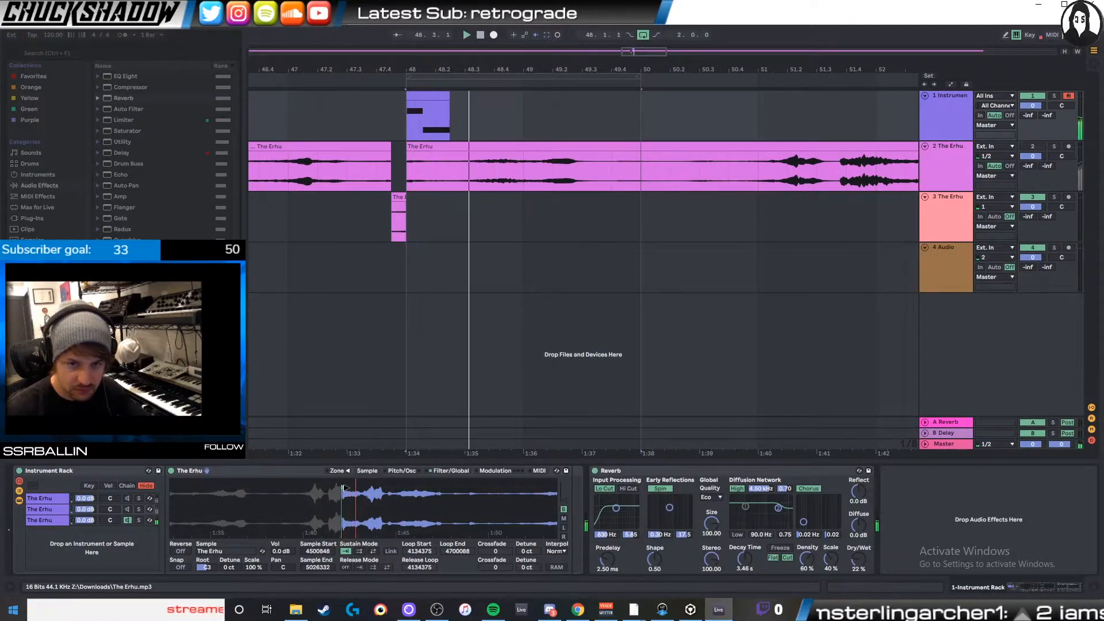
key(space)
key(space)
- Audition the third chain soloed, and solo the second chain in its place
click(138, 519)
key(space)
key(space)
key(space)
key(space)
key(space)
key(space)
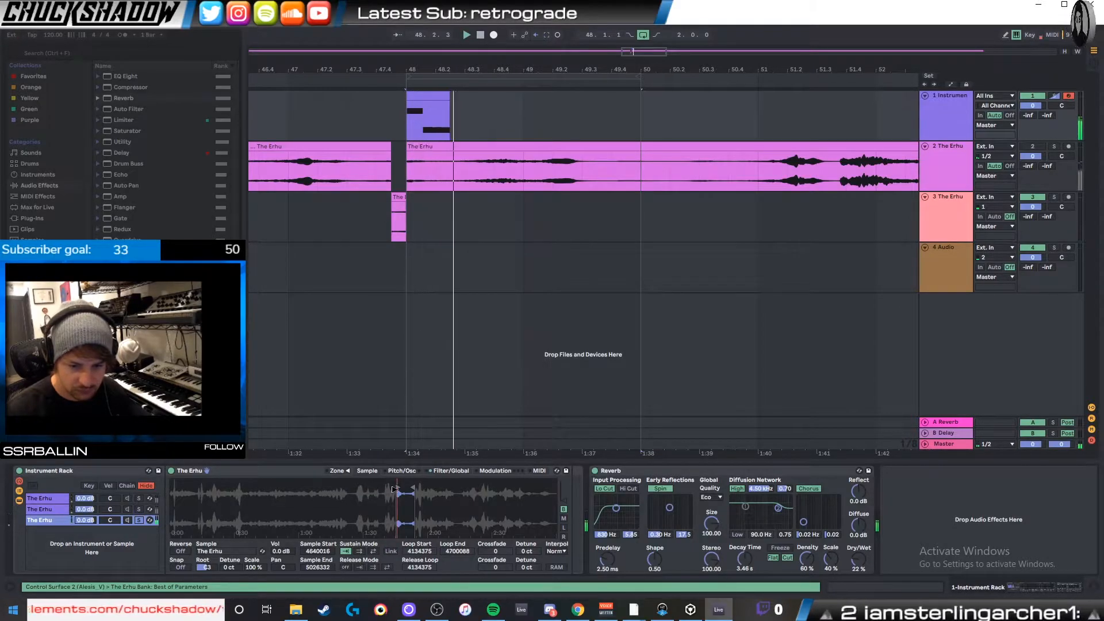
key(space)
click(66, 508)
click(139, 520)
- Move the second chain's Sample Start to 4470279 and set its root key to G3 while playing the clip
key(space)
click(139, 508)
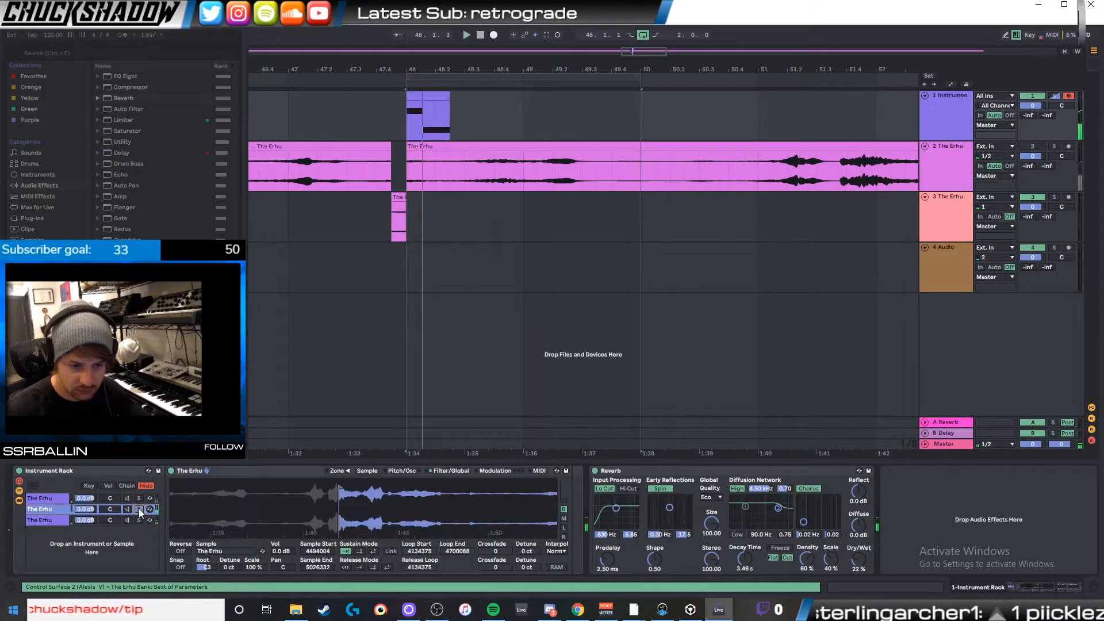
mouse_move(348, 477)
mouse_down()
mouse_move(359, 493)
mouse_move(314, 489)
mouse_up()
key(space)
key(space)
key(space)
key(space)
key(space)
key(space)
drag(207, 567, 207, 558)
key(space)
key(space)
key(space)
key(space)
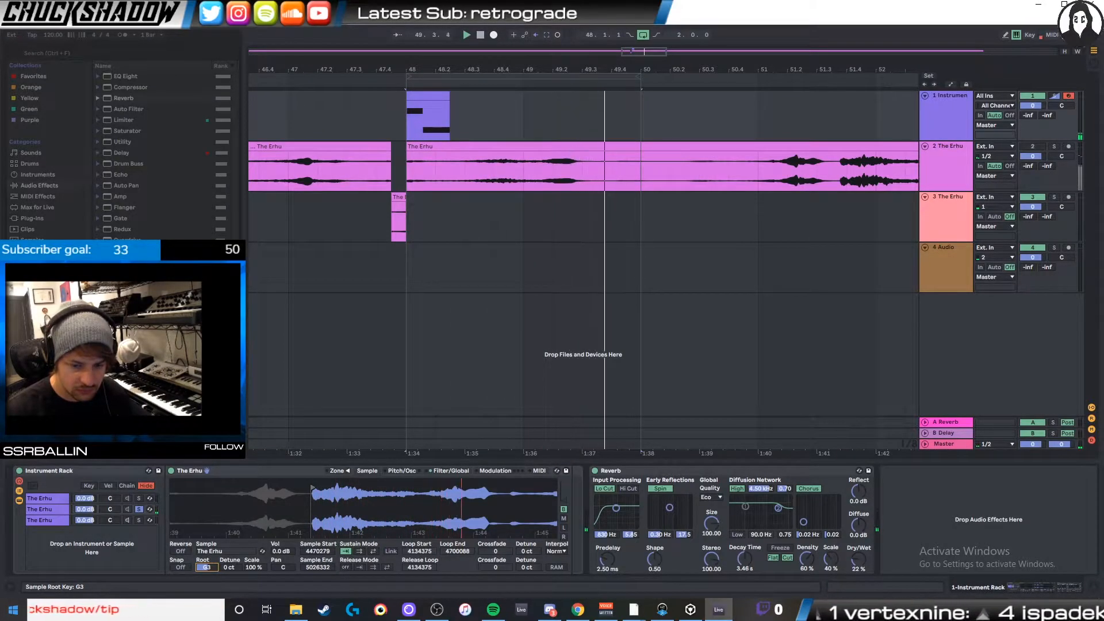
- Shorten the second chain's volume envelope release to 3.32 s and the Reverb's Decay Time to 2.30 s
click(452, 471)
key(space)
drag(557, 513, 554, 513)
key(space)
key(space)
drag(745, 559, 745, 566)
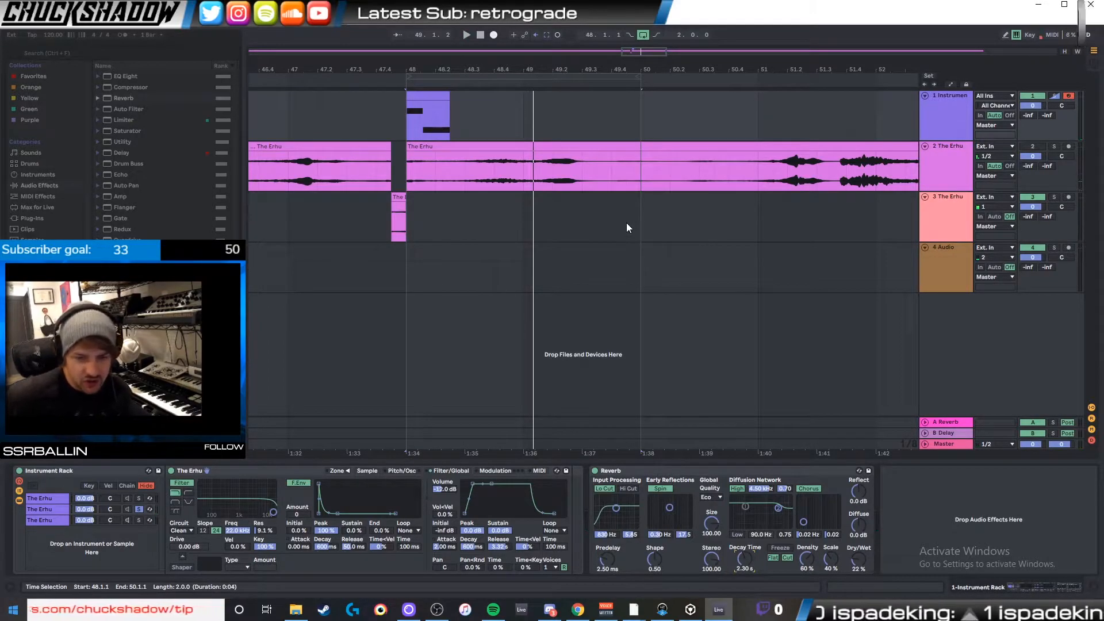
- Find the Tuner audio effect and add it after the Reverb on the Instrument Rack track
click(951, 122)
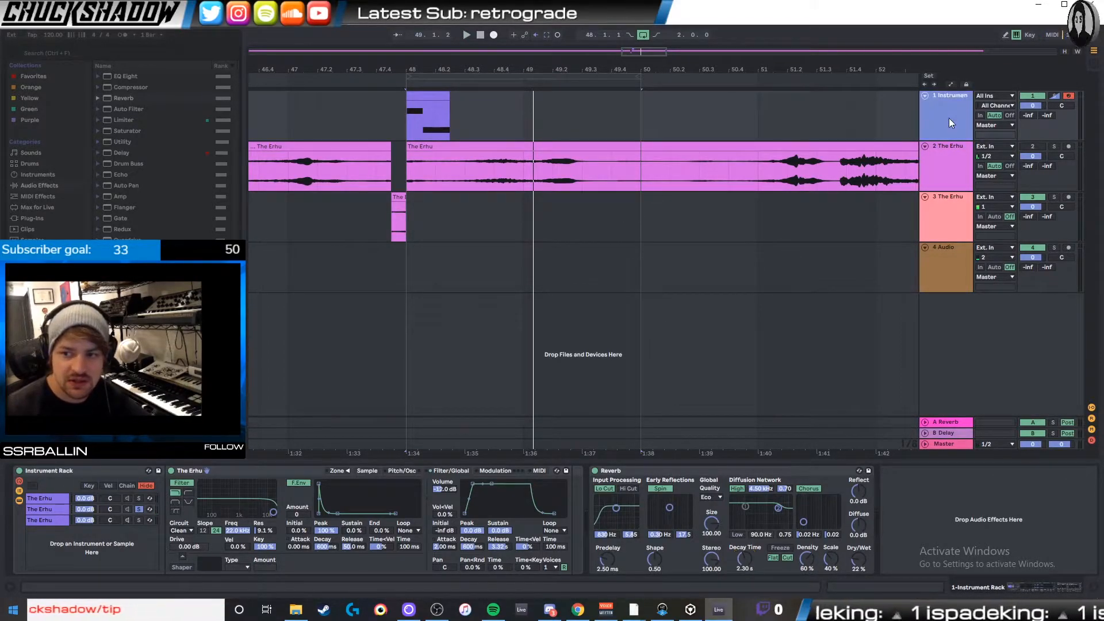
click(61, 186)
click(142, 51)
text(tu8n)
key(BackSpace)
key(BackSpace)
text(n)
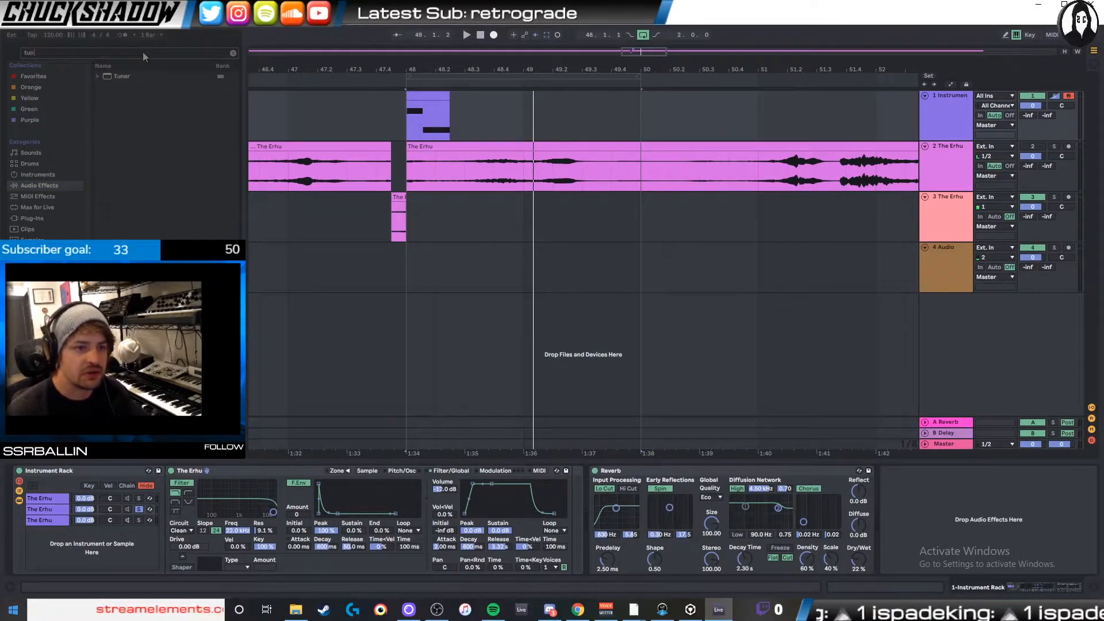
double_click(136, 75)
key(space)
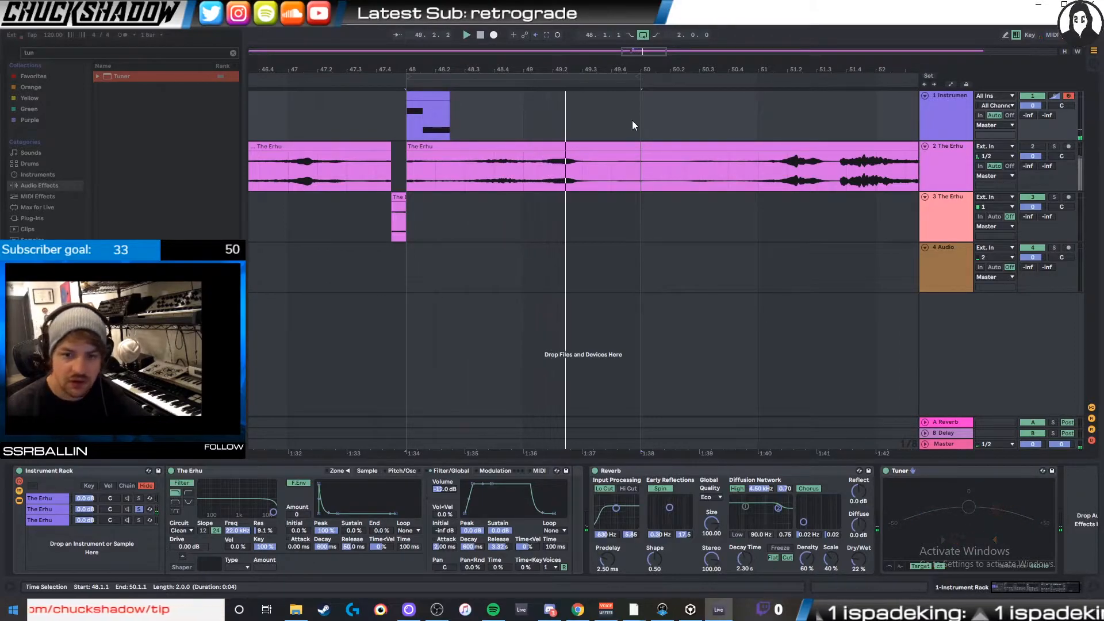
key(space)
- Play the MIDI clip with the third, second and first chains soloed in turn to check their tuning, returning to the second
click(684, 118)
click(140, 518)
key(space)
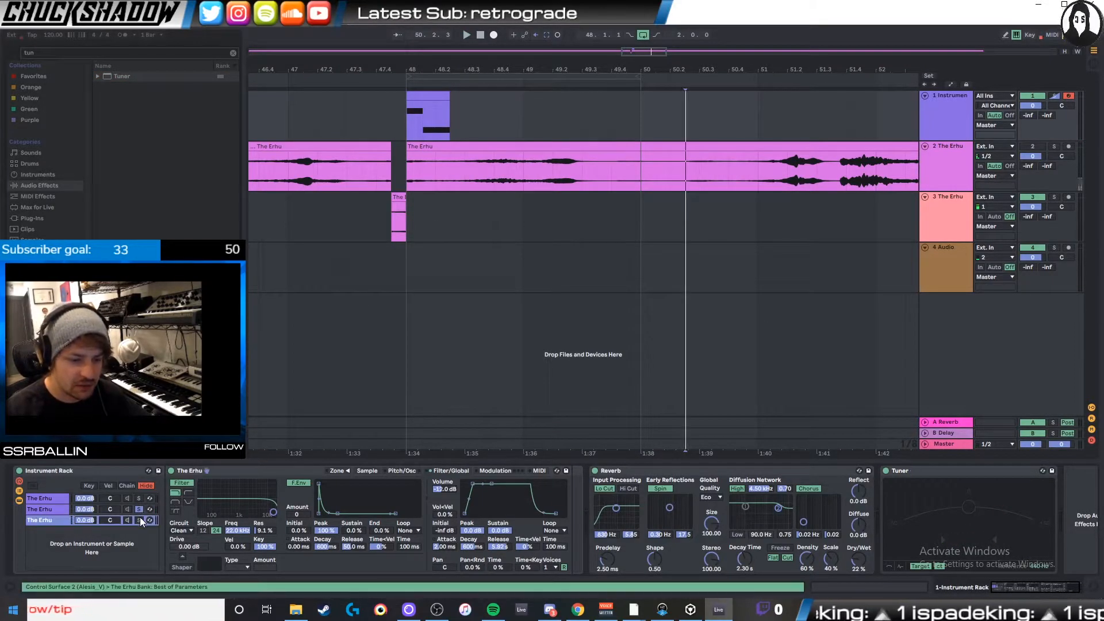
click(433, 98)
key(space)
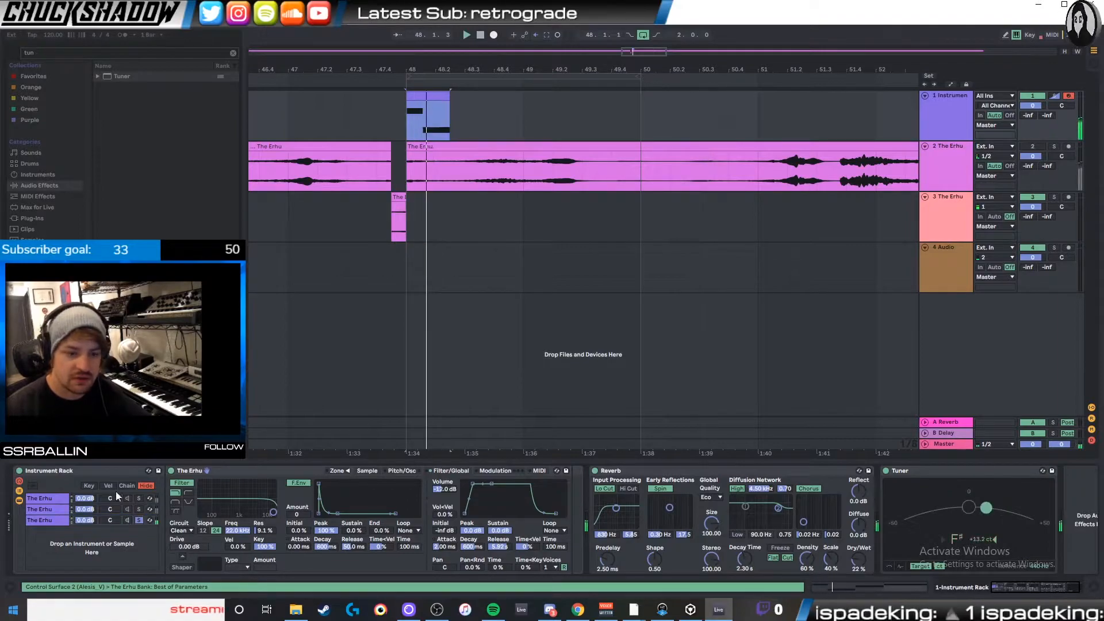
click(138, 509)
key(space)
key(space)
key(space)
key(space)
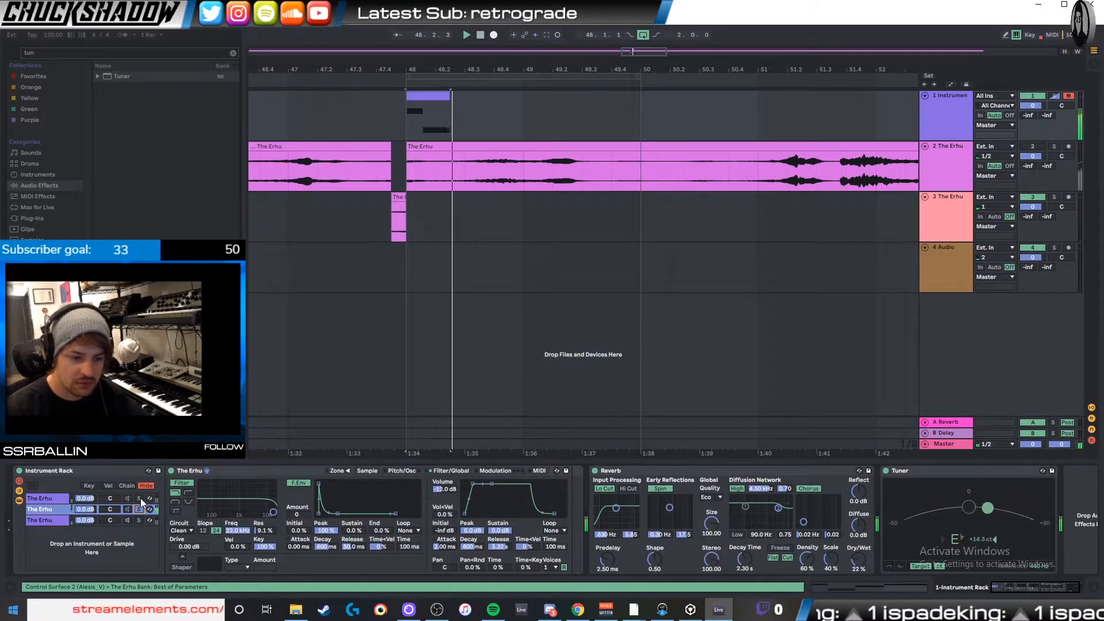
click(139, 498)
key(space)
key(space)
click(138, 509)
key(space)
key(space)
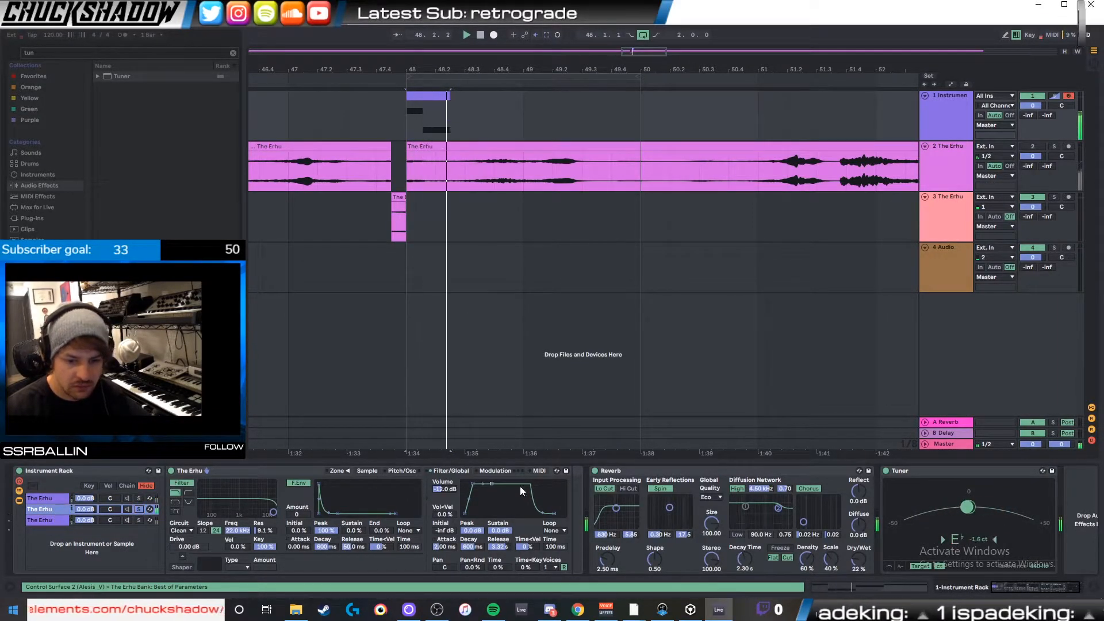
- Try different Coarse and Volume values for the oscillator in the second chain's Sampler while playing, and switch the oscillator off again
click(539, 471)
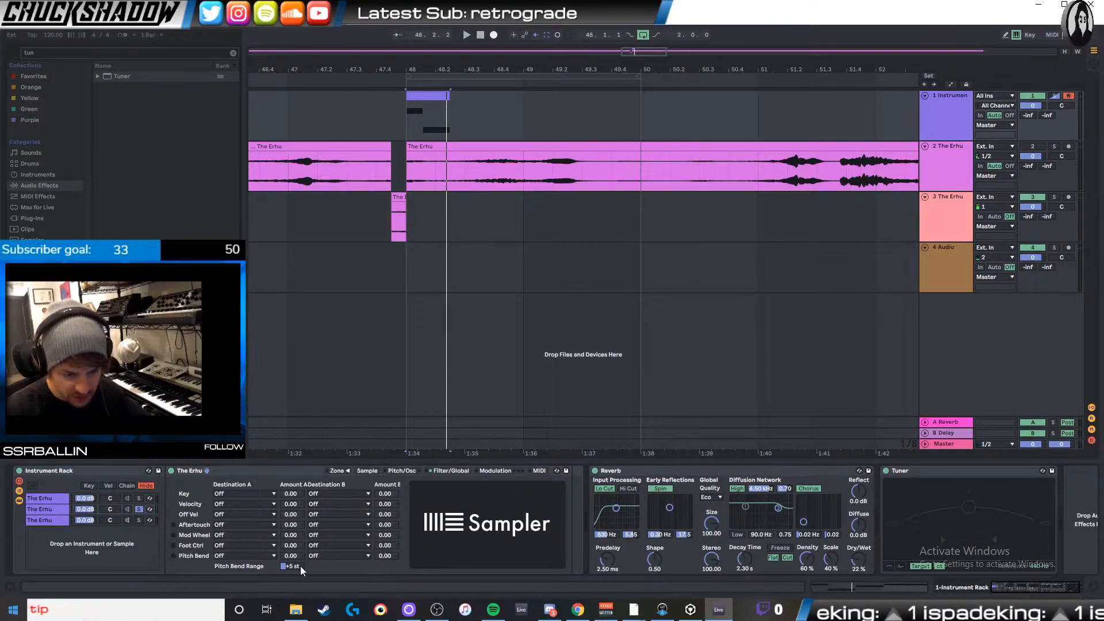
click(508, 471)
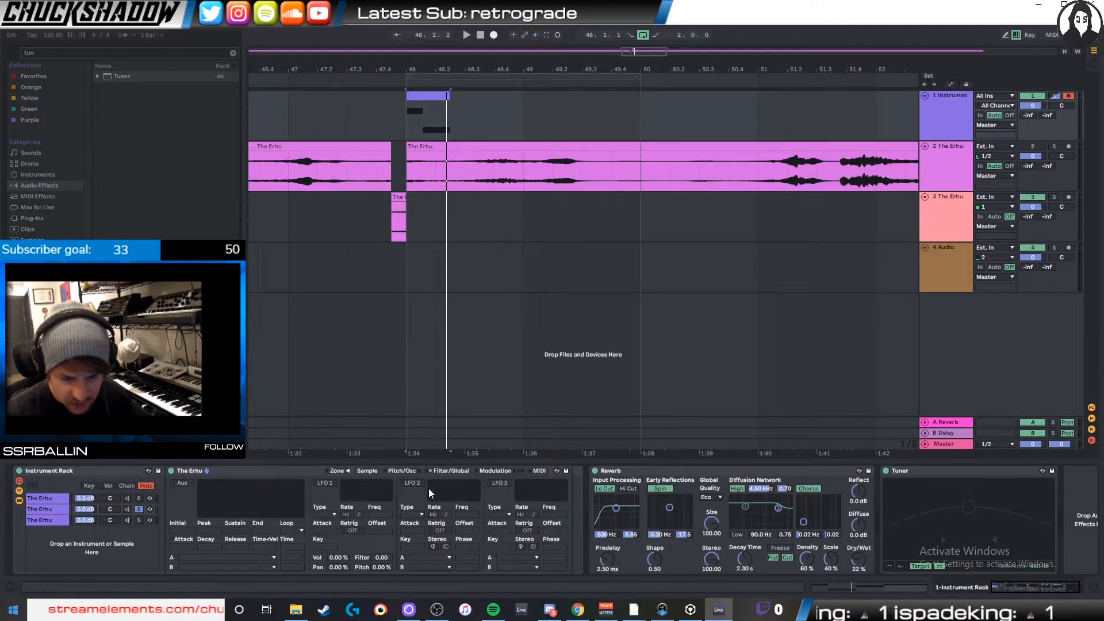
click(408, 469)
click(390, 470)
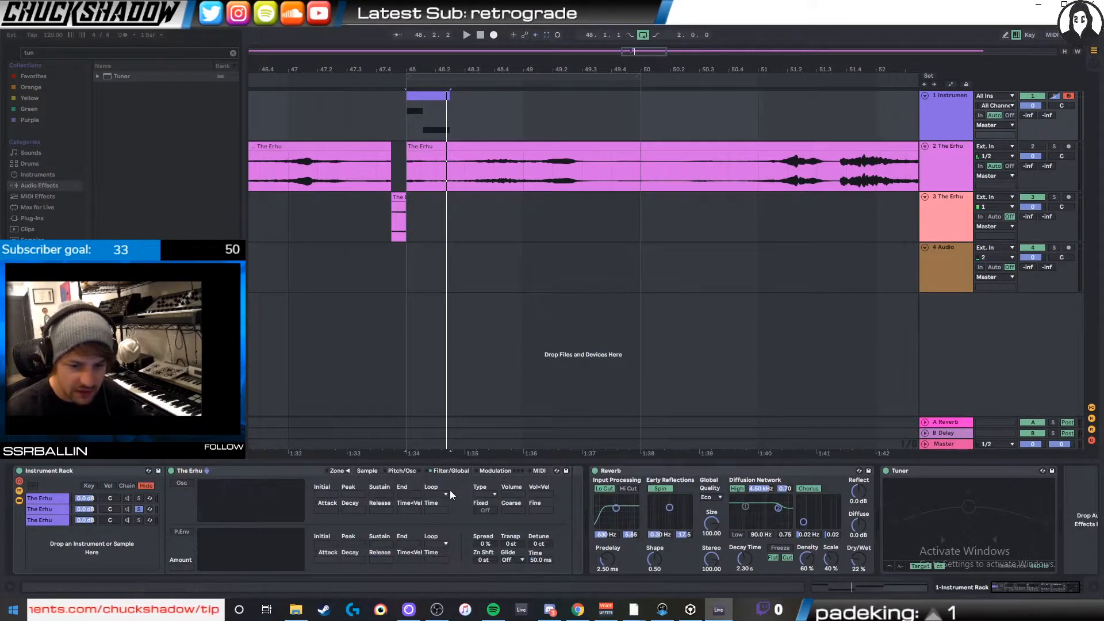
key(space)
key(space)
key(space)
drag(514, 510, 513, 538)
key(space)
key(space)
key(space)
key(space)
key(space)
key(space)
key(space)
key(space)
mouse_move(515, 496)
mouse_down()
mouse_move(515, 511)
mouse_move(502, 493)
mouse_up()
key(space)
key(space)
key(space)
key(space)
key(space)
click(175, 483)
- Lower the second chain's filter frequency to 771 Hz and set its filter envelope Amount to 72, adjusting the envelope's decay
click(435, 471)
click(401, 470)
click(450, 469)
drag(274, 511, 237, 510)
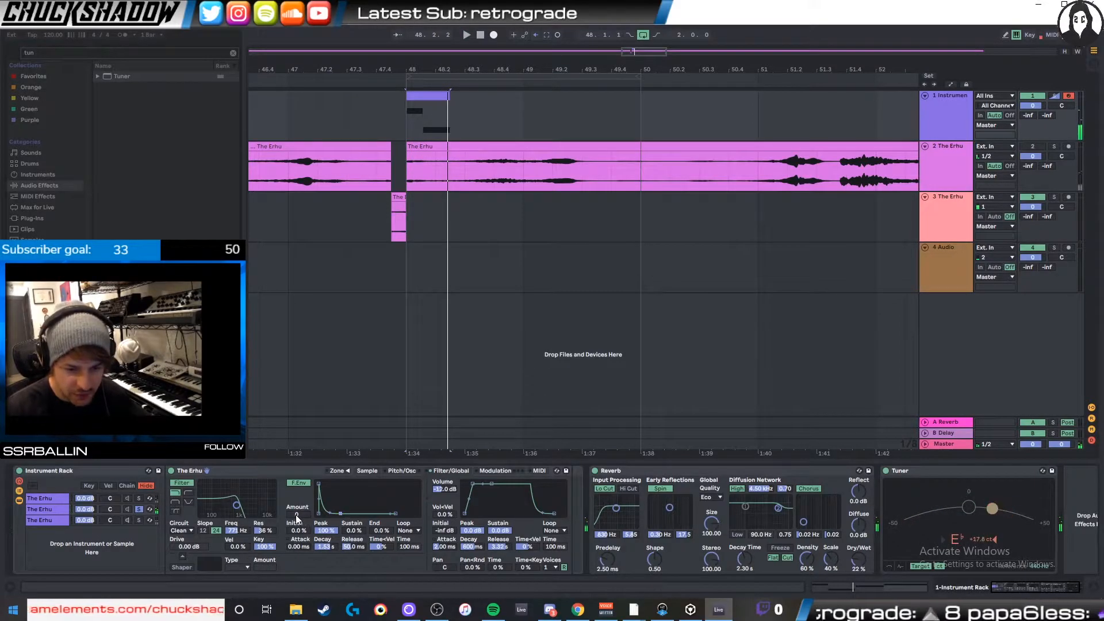
drag(340, 513, 336, 515)
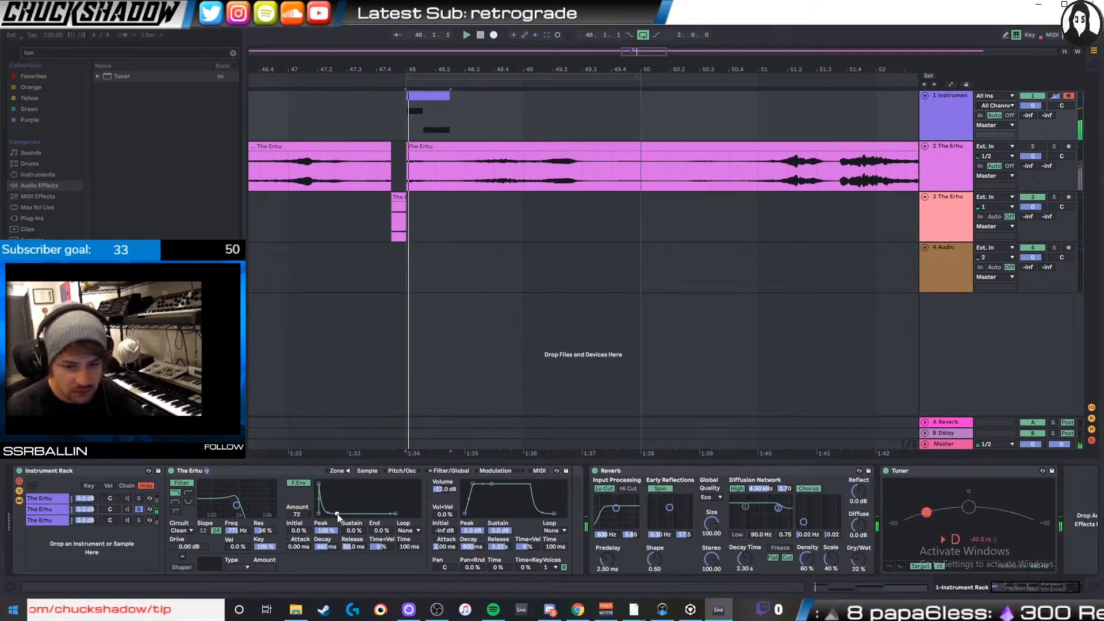
key(space)
key(space)
- Shorten the second chain's volume envelope release to 481 ms and play the clip
drag(554, 513, 548, 514)
key(space)
key(space)
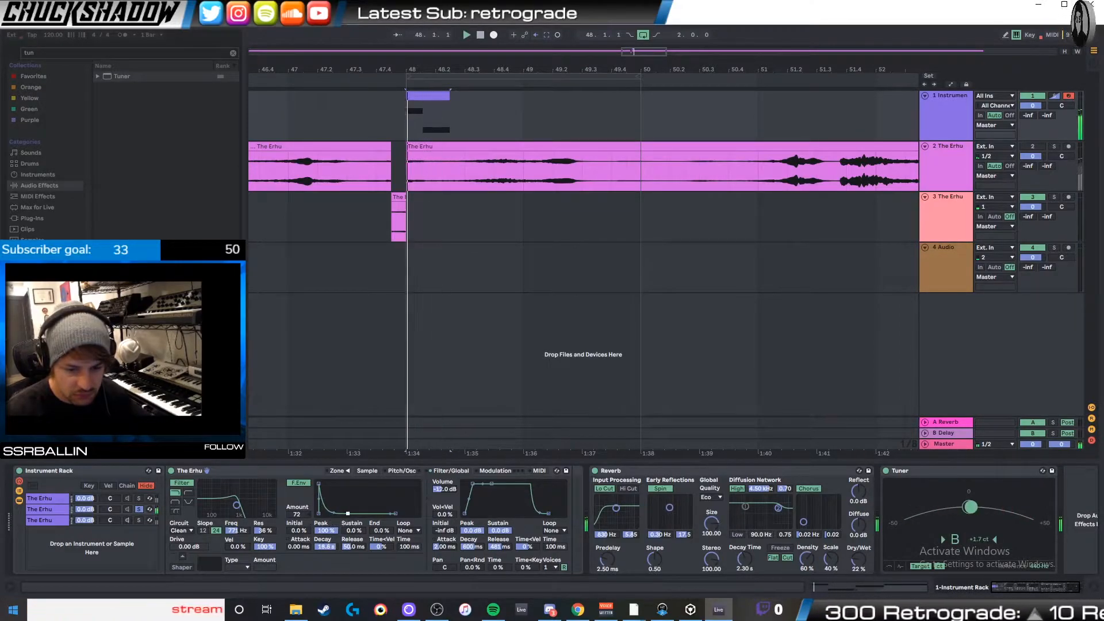
- Reshape the second chain's filter envelope to 424 ms attack and 5.93 s decay, and lower the filter frequency while playing the clip
drag(318, 484, 367, 513)
key(space)
key(space)
drag(237, 504, 224, 504)
key(space)
key(space)
- Switch the second chain's filter to high-pass and play the clip repeatedly to hear it
key(space)
key(space)
click(187, 493)
key(space)
key(space)
key(space)
key(space)
- Set the second chain's filter circuit to SMP with a 12 dB slope, and lower its frequency to 209 Hz while playing
key(space)
key(space)
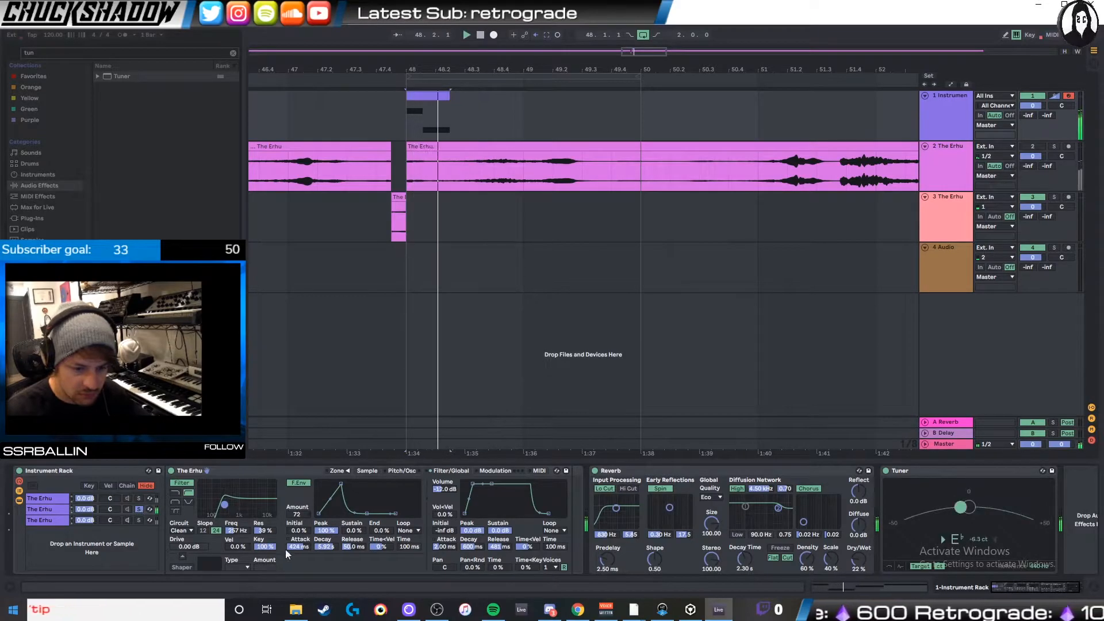
click(182, 531)
key(space)
click(204, 530)
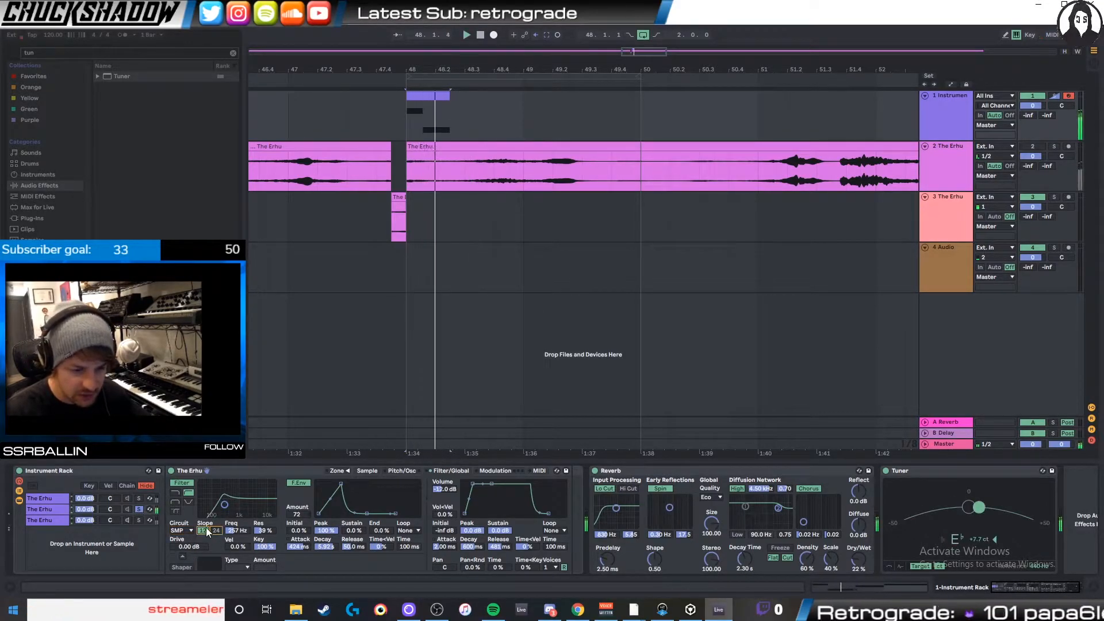
key(space)
key(space)
drag(236, 530, 237, 539)
key(space)
key(space)
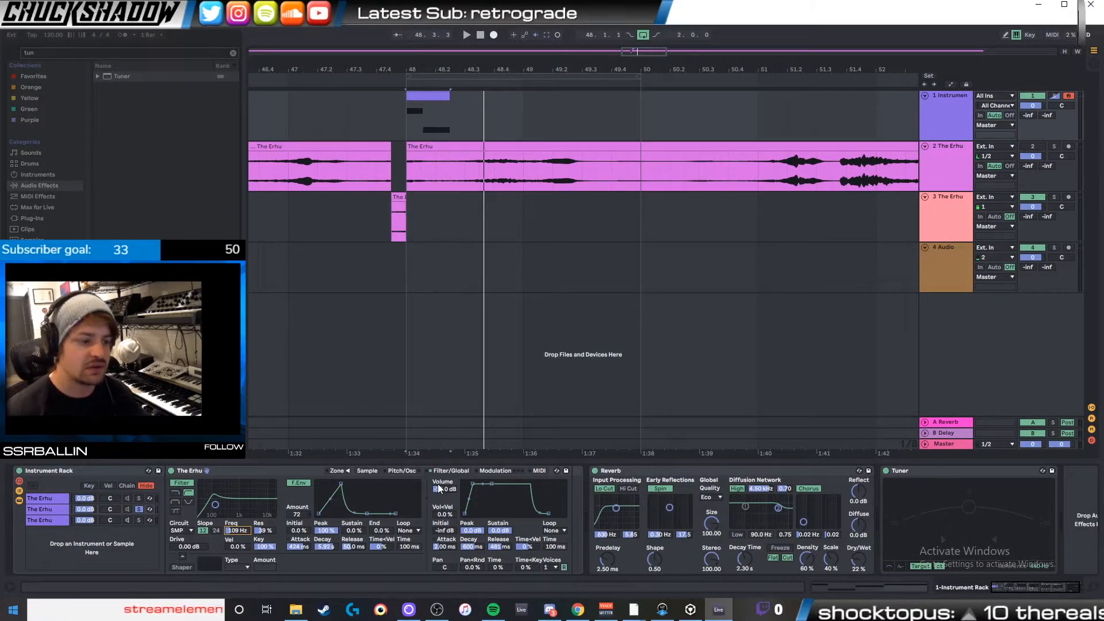
- Solo the third chain, switch on its Sampler oscillator and set Volume to -41 dB, Coarse to 3 and Vol<Vel to 100% while playing
click(134, 519)
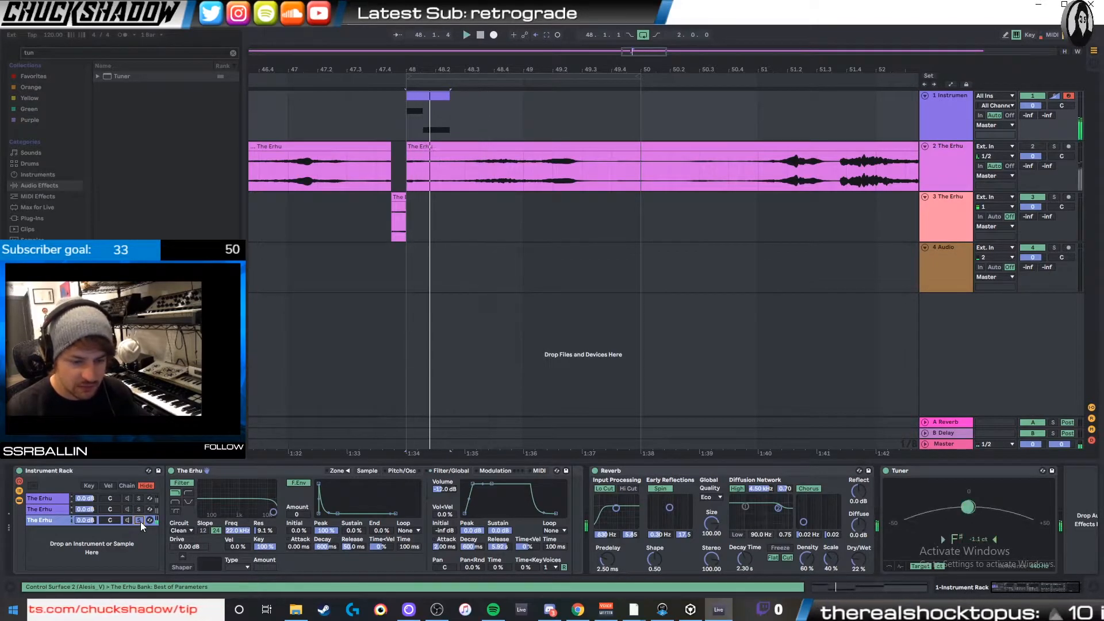
click(402, 471)
click(179, 483)
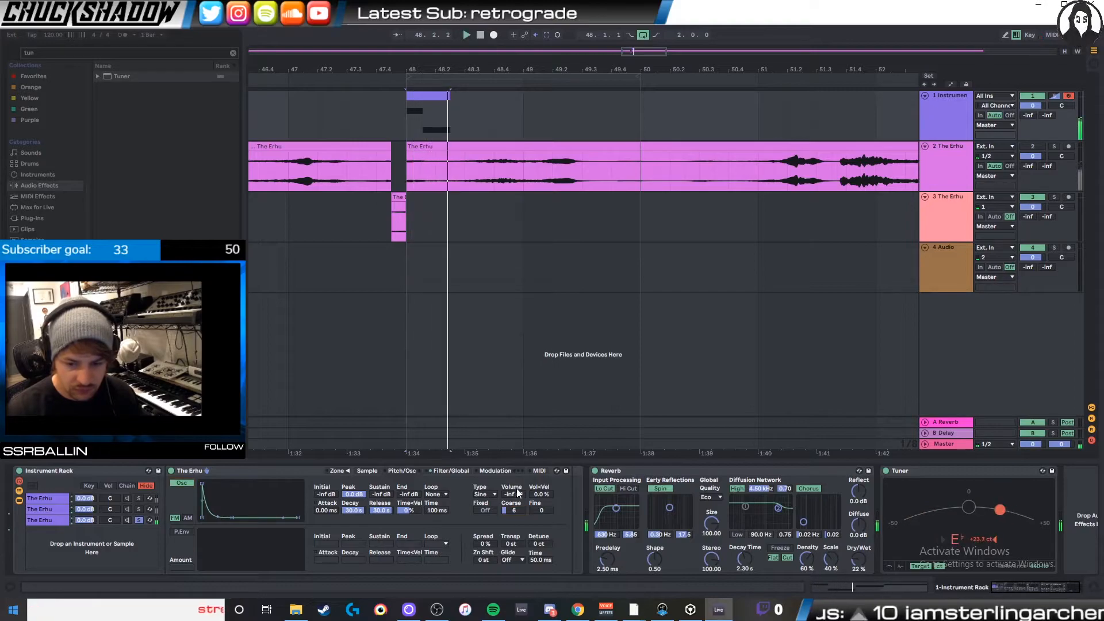
drag(519, 495, 542, 440)
key(space)
key(space)
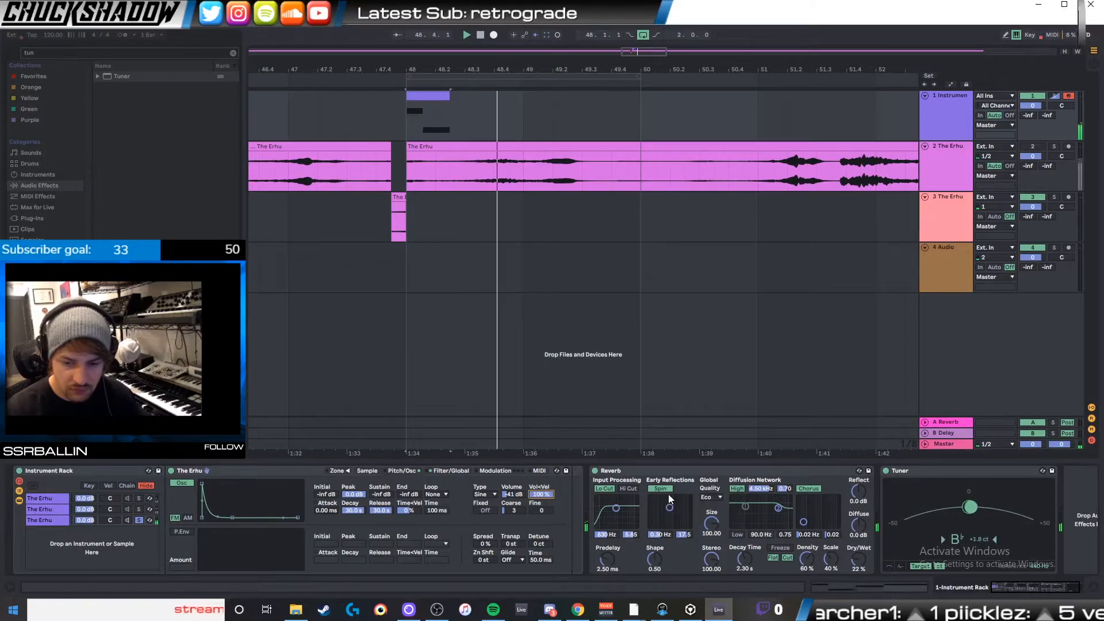
key(space)
key(space)
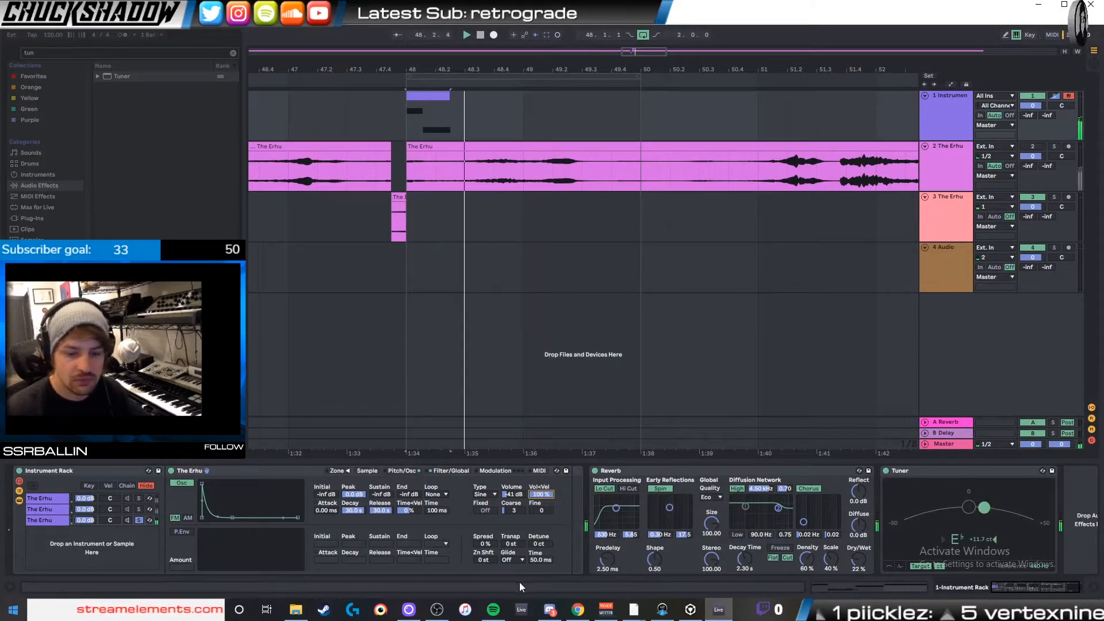
- Try AM modulation on the third chain's oscillator with Coarse 7 and different volumes while playing the clip
click(187, 518)
key(space)
key(space)
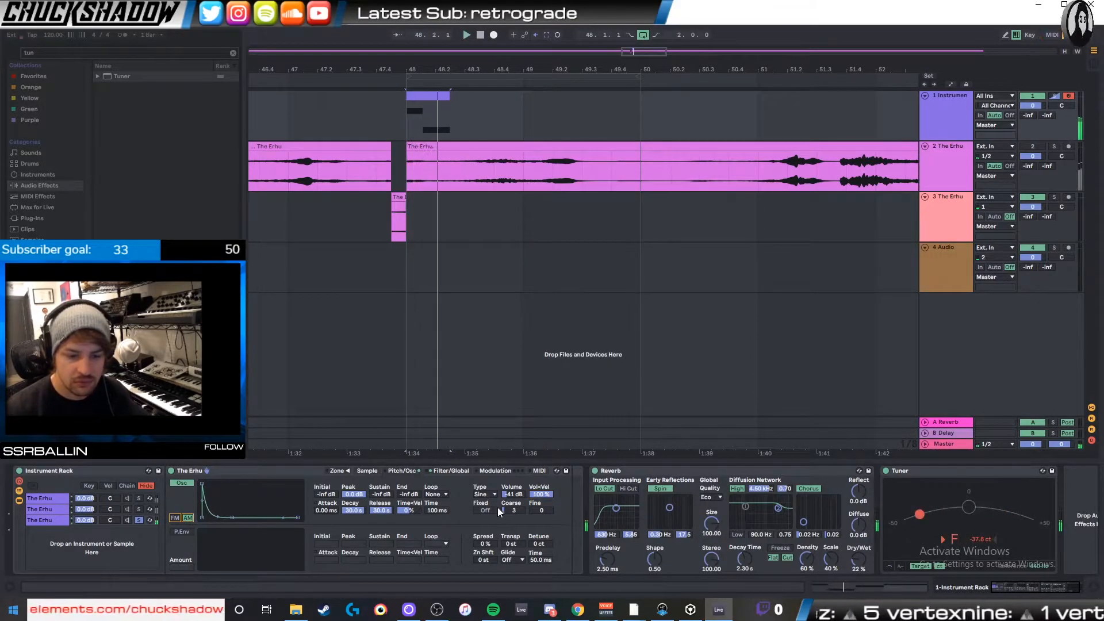
drag(514, 510, 511, 449)
key(space)
key(space)
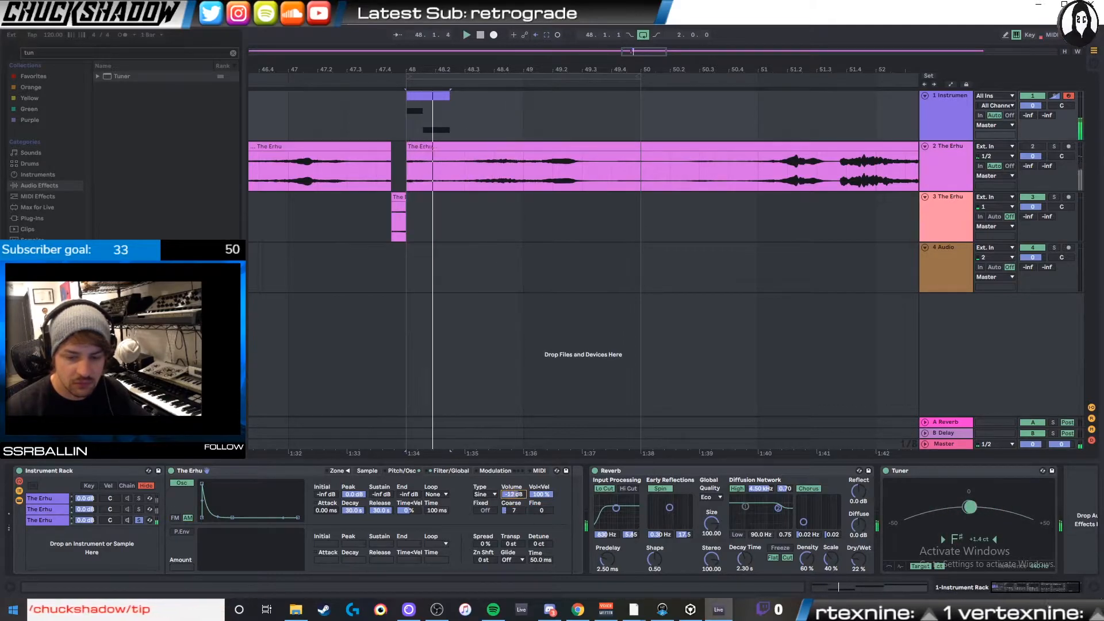
mouse_move(511, 497)
mouse_down()
mouse_move(510, 541)
mouse_move(510, 498)
mouse_move(510, 515)
mouse_up()
key(space)
key(space)
- Set the third chain's oscillator to FM with Volume -49 dB and Coarse 2, and play the clip
click(175, 518)
key(space)
key(space)
key(space)
key(space)
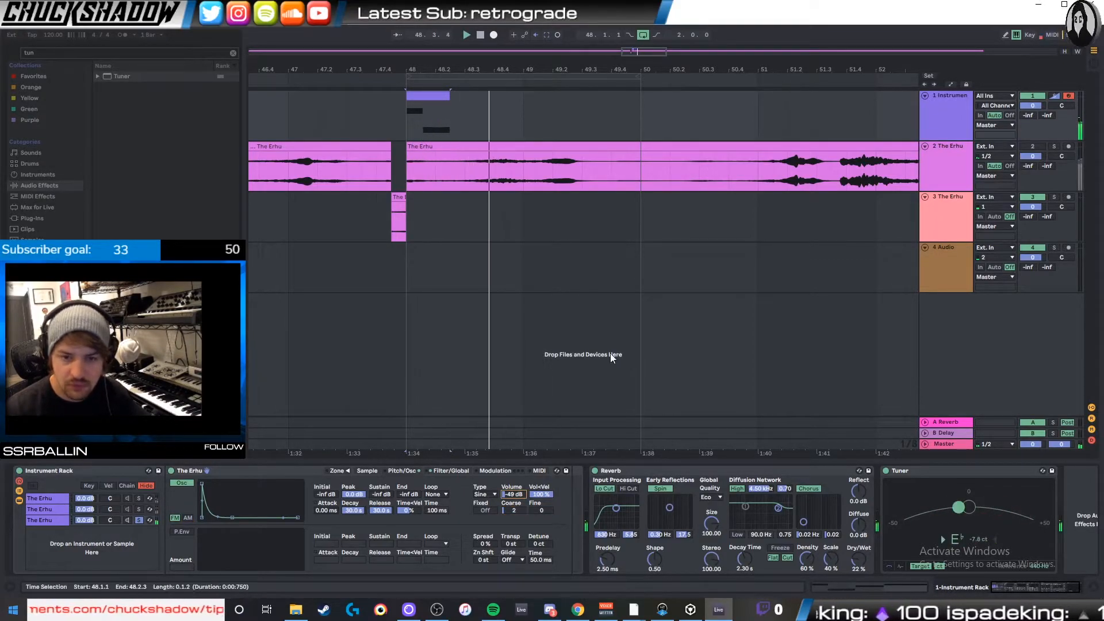
- Insert an empty MIDI track directly below the third track
click(714, 229)
click(966, 180)
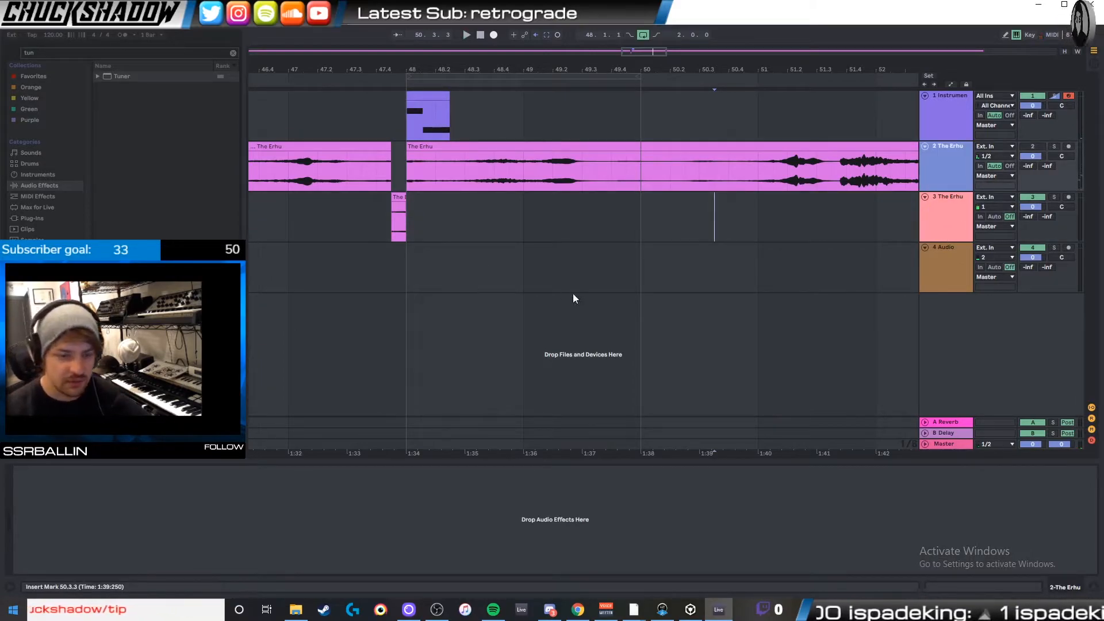
click(333, 257)
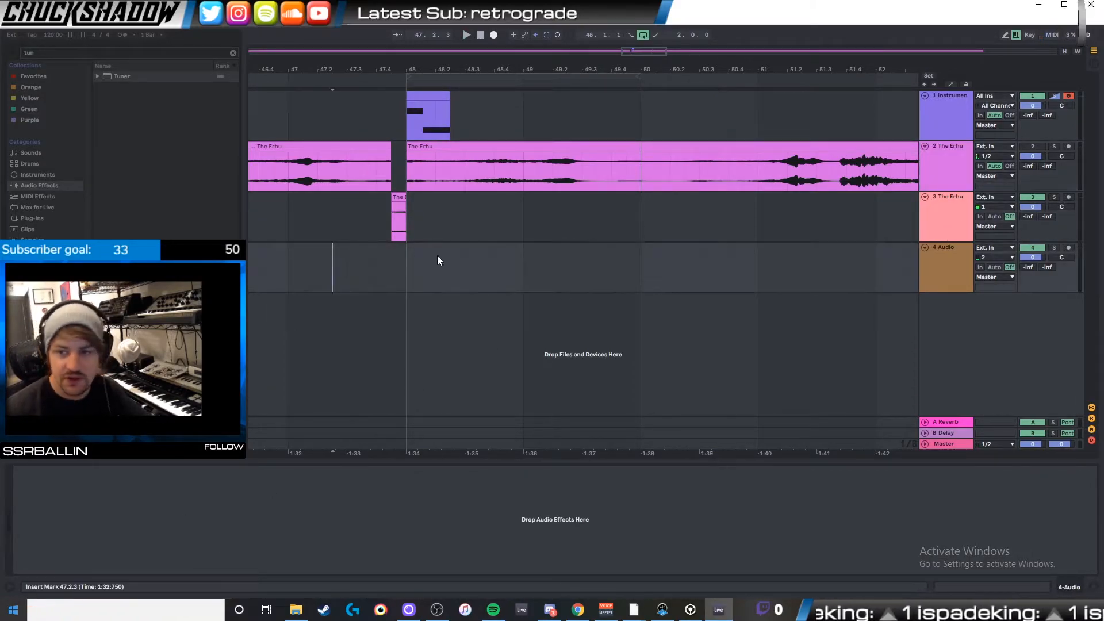
click(943, 216)
key(ctrl+shift+t)
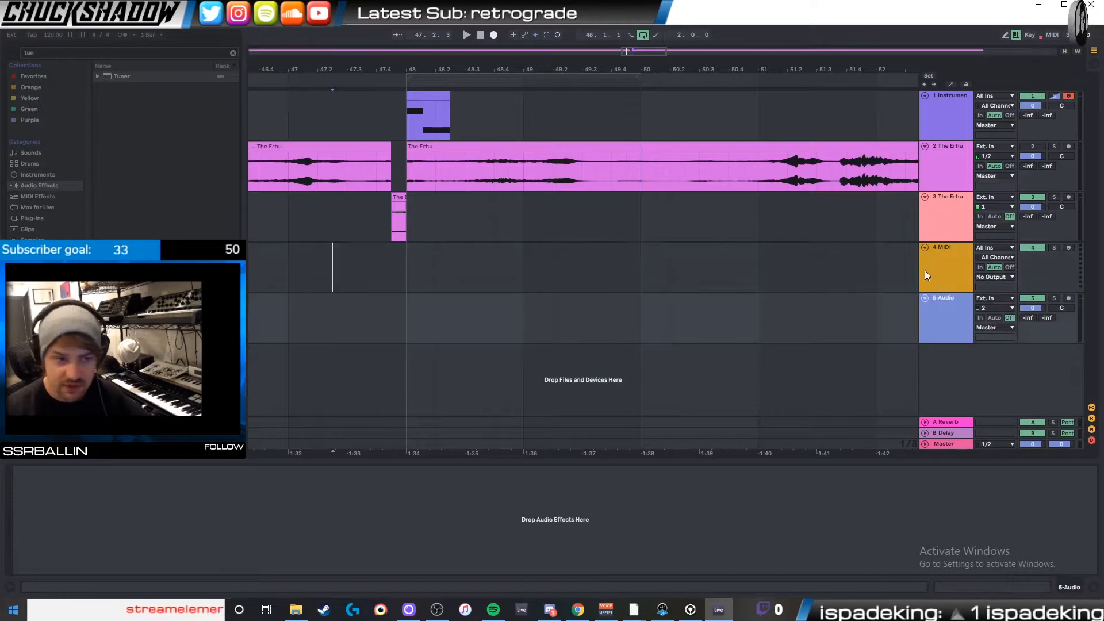
- Clear the browser search and add Simpler from the instruments on a new track of its own
click(233, 53)
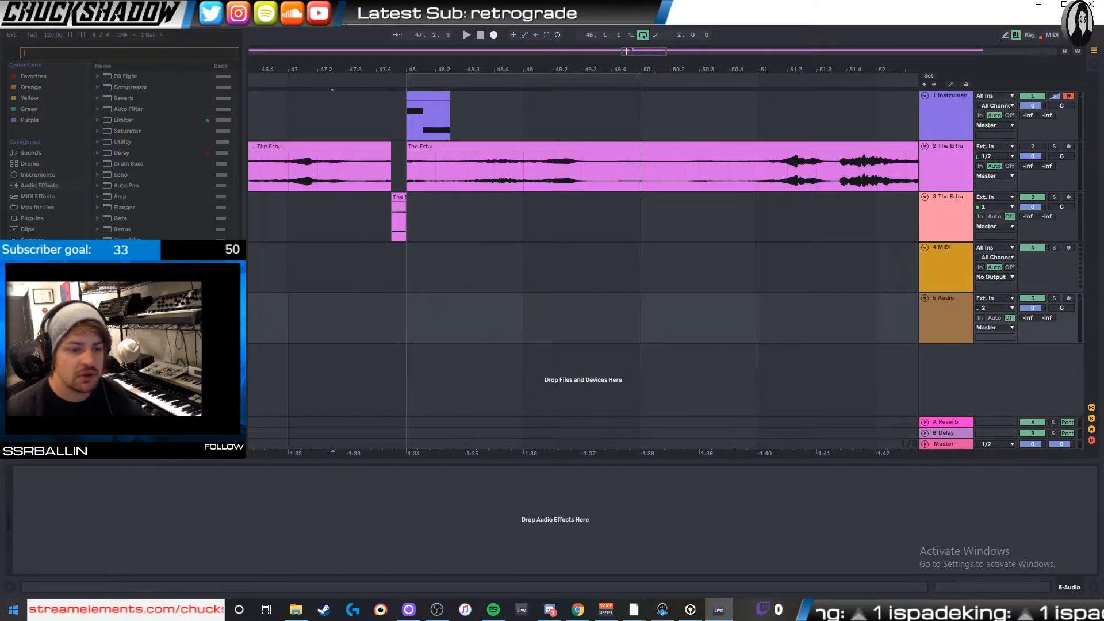
click(44, 177)
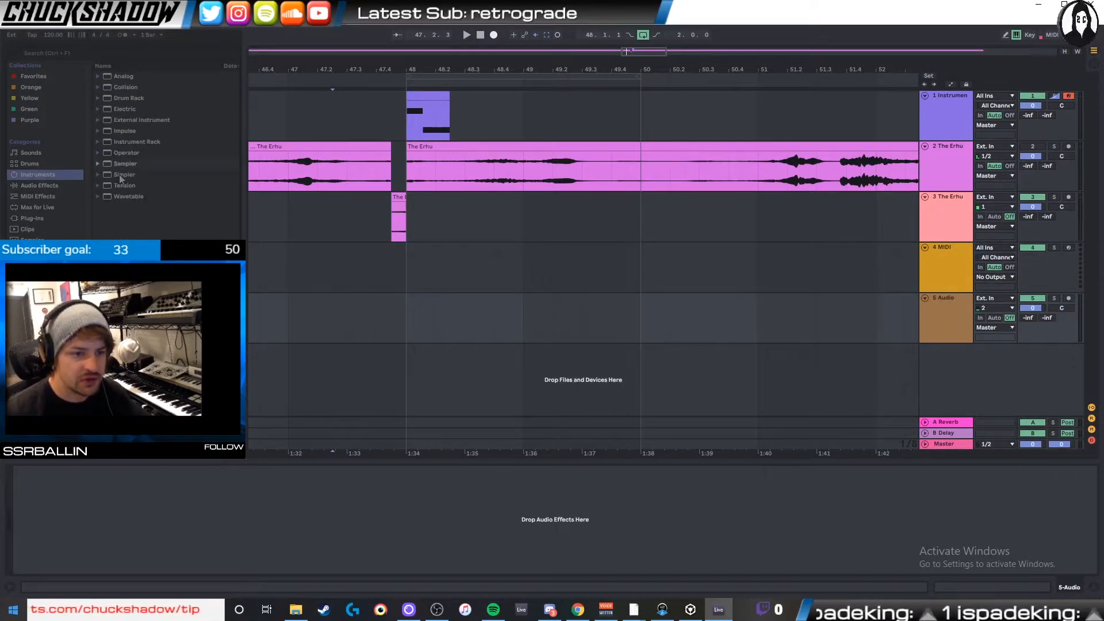
drag(123, 174, 404, 248)
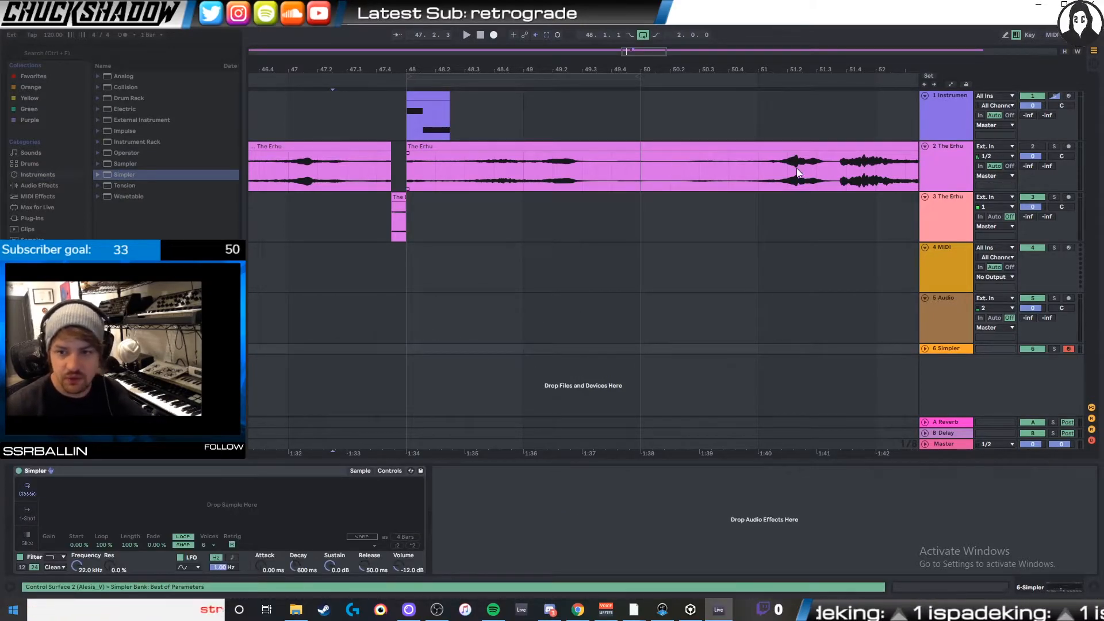
- Cut and deactivate the second track's erhu section from 51.2.3 to 51.3.3 and move it one beat earlier
drag(803, 170, 824, 173)
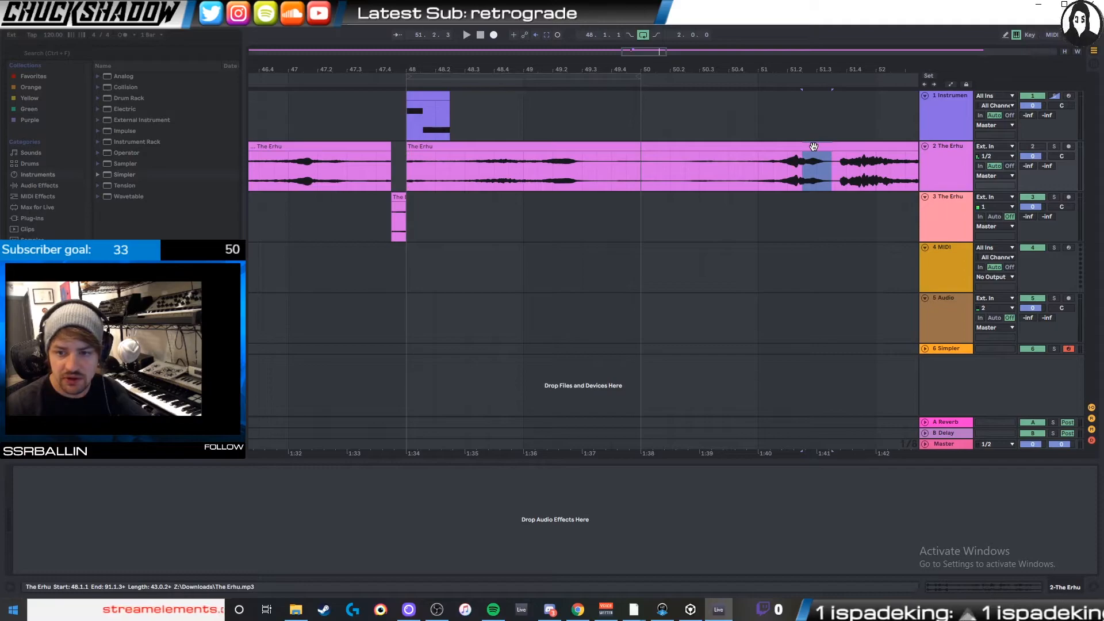
key(0)
click(947, 267)
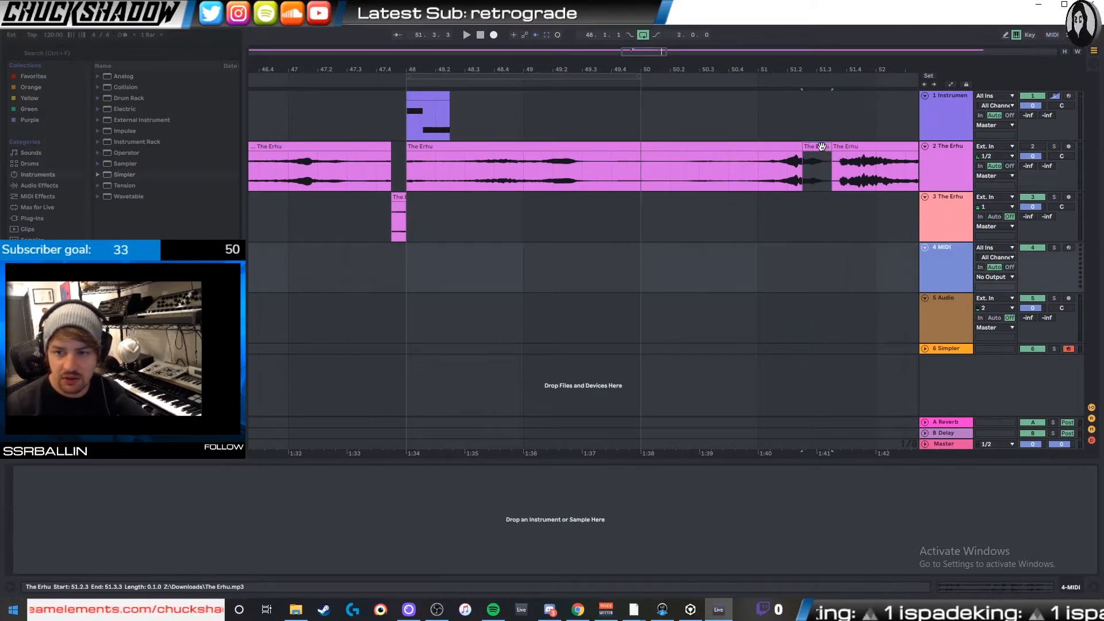
drag(821, 146, 792, 146)
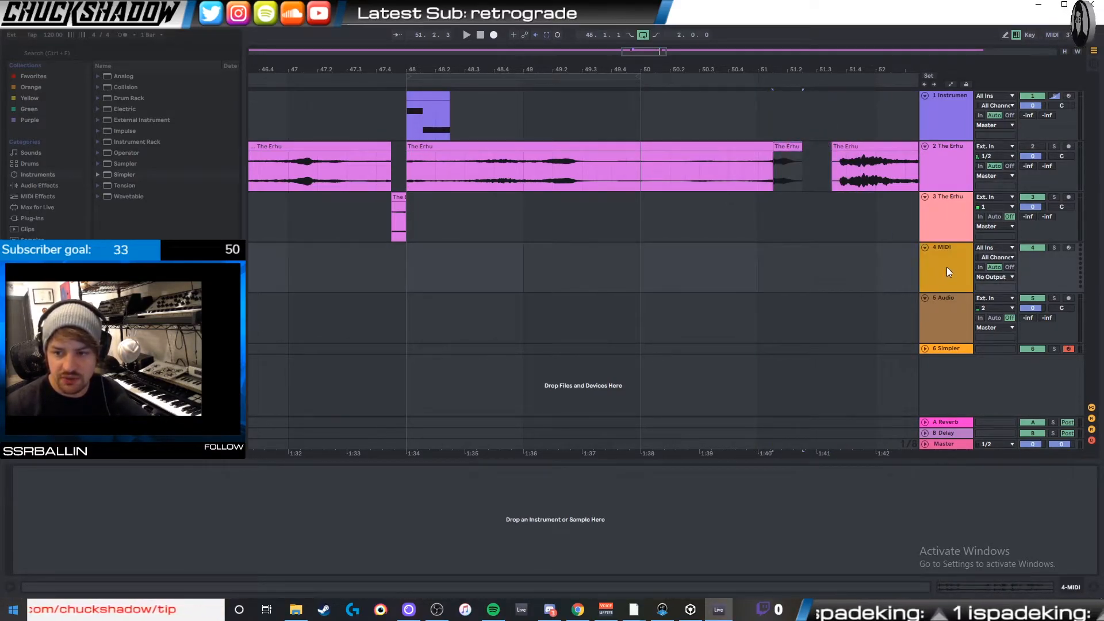
- Move the Simpler track directly below the second track
click(941, 209)
click(960, 321)
drag(948, 348, 946, 199)
- Load the cut one-beat erhu slice into Simpler, switch it to 1-Shot mode and focus the waveform on the slice
drag(786, 147, 230, 504)
mouse_move(78, 506)
mouse_down()
mouse_move(97, 507)
mouse_move(80, 506)
mouse_up()
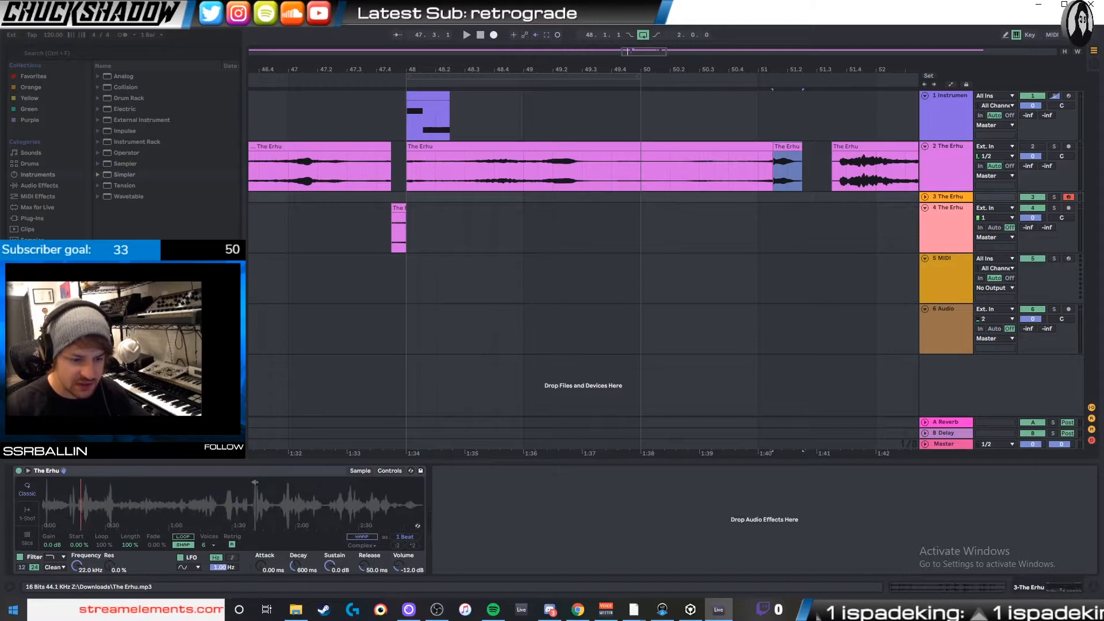
click(27, 513)
mouse_move(255, 500)
mouse_down()
mouse_move(253, 566)
mouse_move(263, 489)
mouse_up()
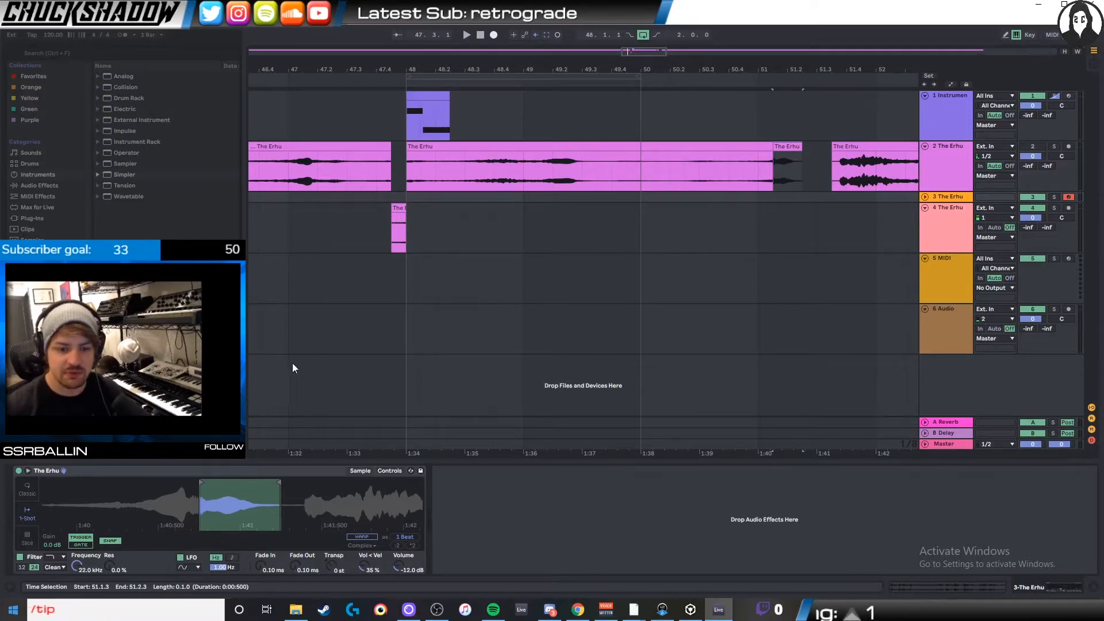
- Unfold the Simpler track, insert a one-beat MIDI clip at 48.4.1 and draw a G3 note across about three quarters of it
click(924, 197)
click(492, 221)
drag(478, 209, 503, 209)
key(ctrl+shift+m)
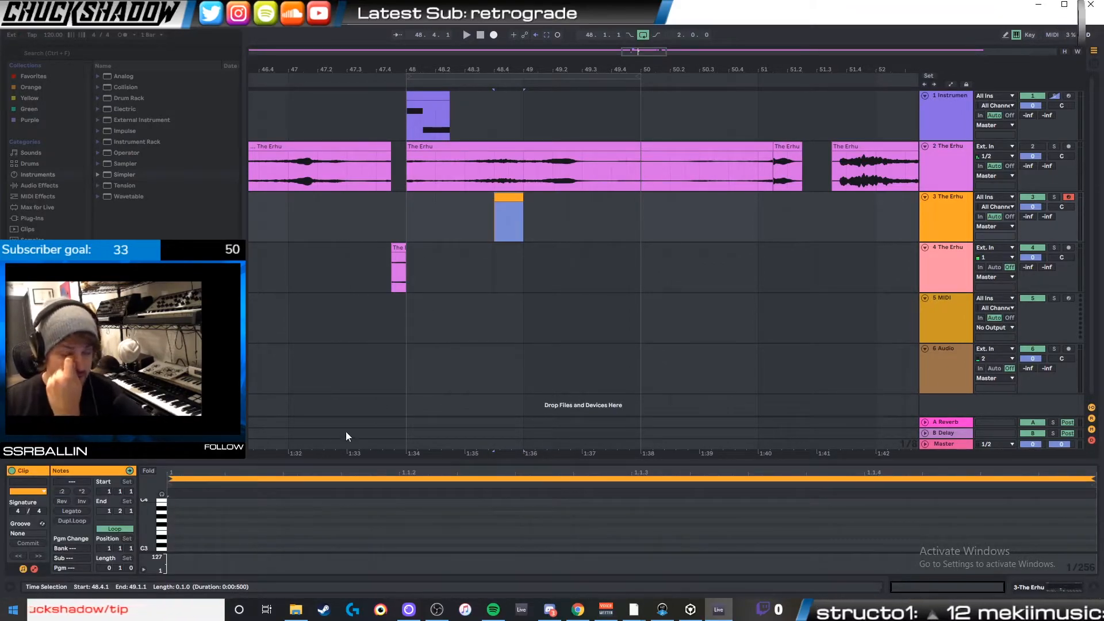
click(198, 513)
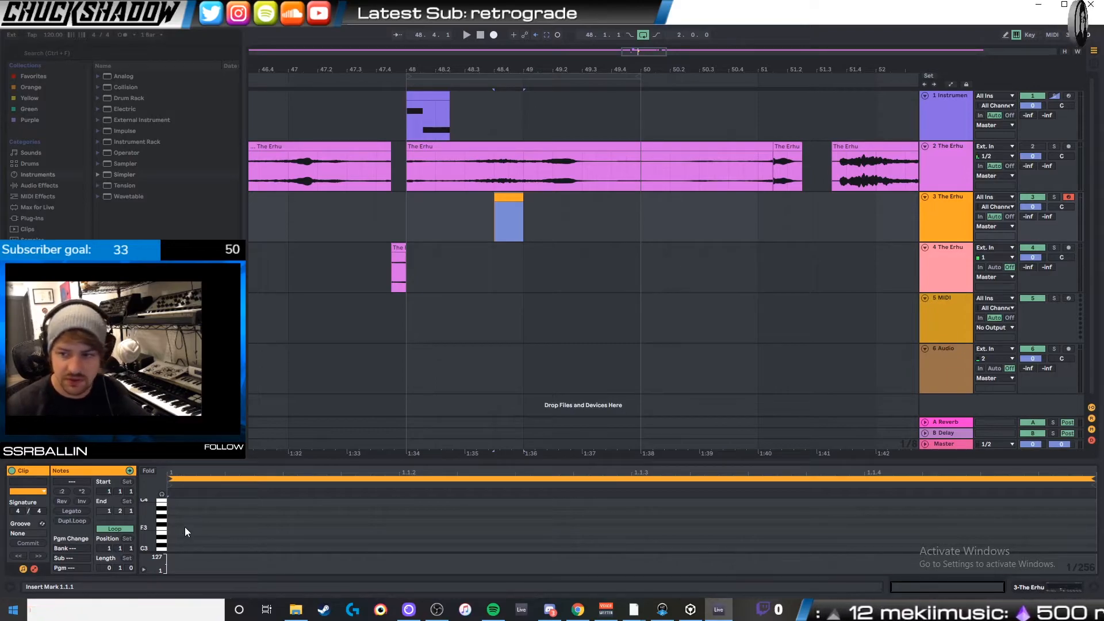
double_click(173, 519)
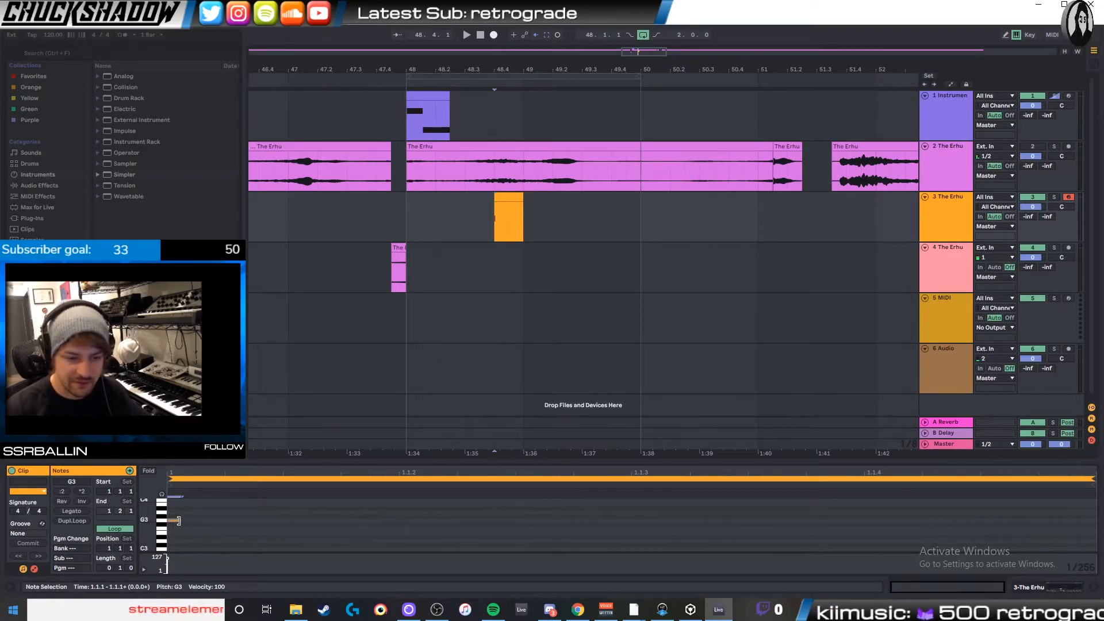
drag(178, 520, 849, 519)
- Solo the Simpler track and set Fade In to 35.9 ms and Fade Out to 149 ms while playing the clip repeatedly
click(1054, 197)
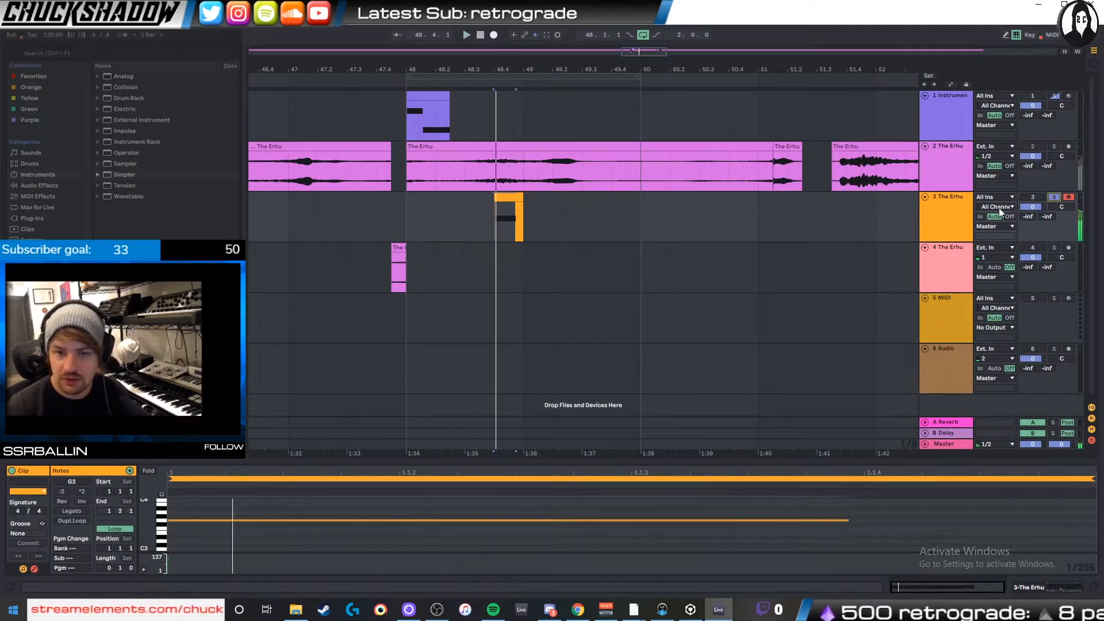
click(947, 213)
double_click(947, 213)
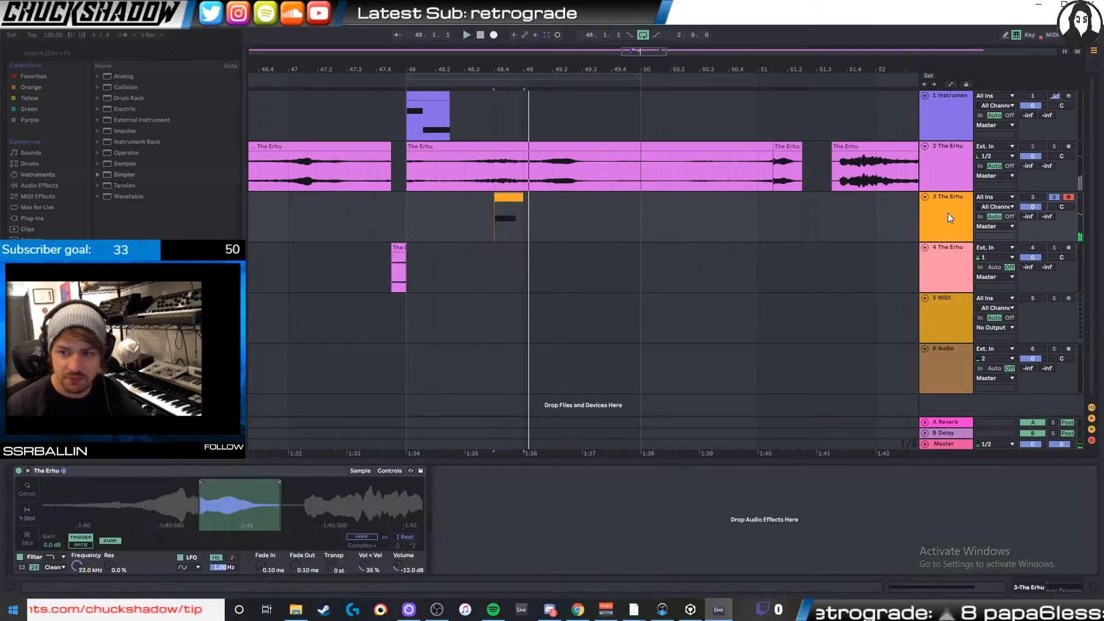
drag(250, 507, 260, 571)
key(space)
key(space)
key(space)
key(space)
key(space)
key(space)
key(space)
key(space)
key(space)
key(space)
key(space)
key(space)
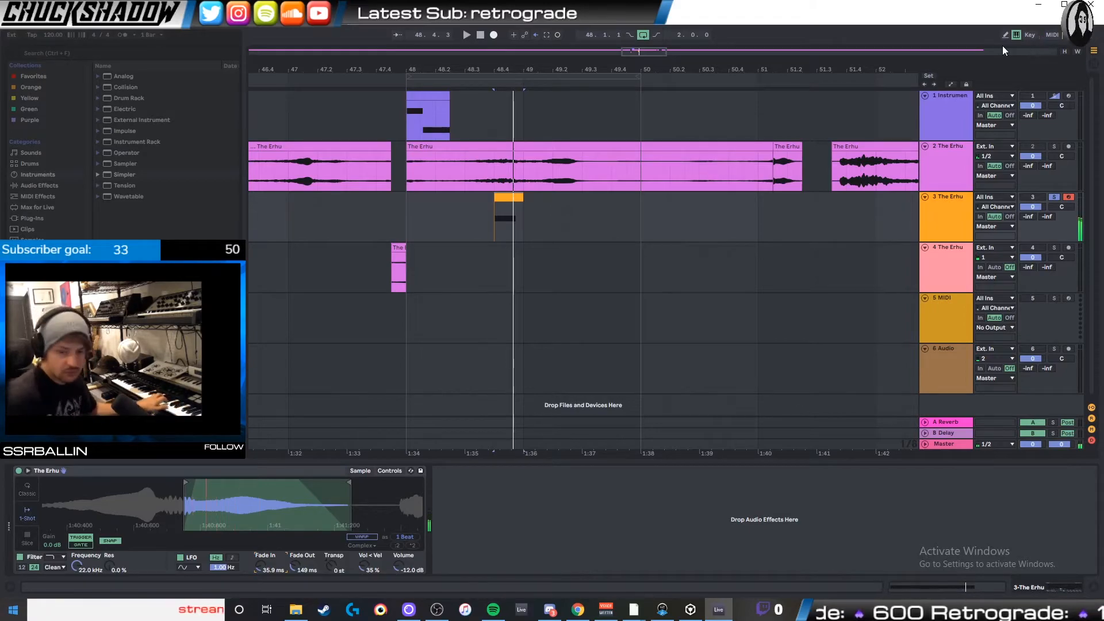
- Try different start and end points for Simpler's sample region, from around the slice near 1:41 back to about 1:36
mouse_move(185, 482)
mouse_down()
mouse_move(46, 486)
mouse_move(78, 487)
mouse_up()
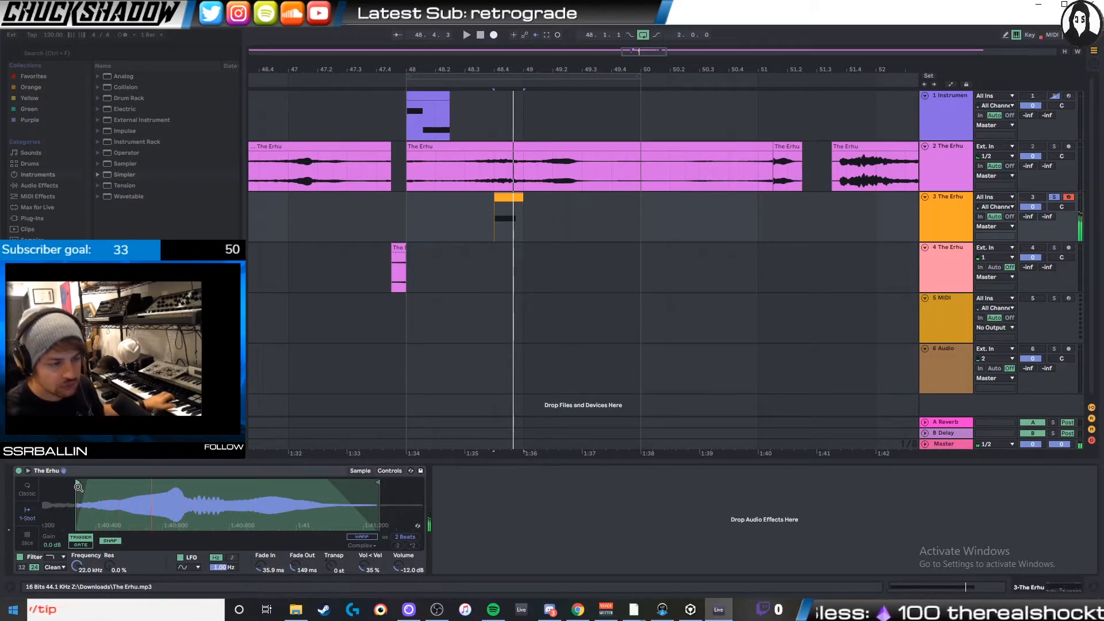
drag(79, 483, 211, 482)
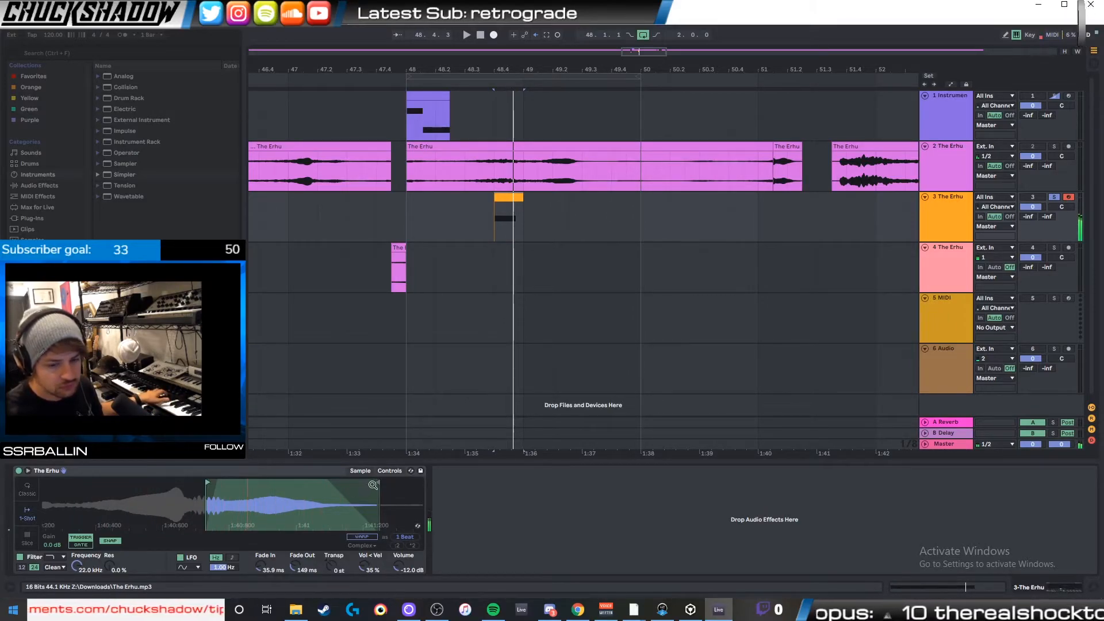
drag(378, 483, 464, 483)
mouse_move(341, 499)
mouse_down()
mouse_move(325, 495)
mouse_move(518, 490)
mouse_move(300, 496)
mouse_move(313, 494)
mouse_move(308, 486)
mouse_up()
drag(377, 484, 316, 483)
mouse_move(240, 484)
mouse_down()
mouse_move(52, 486)
mouse_move(200, 479)
mouse_up()
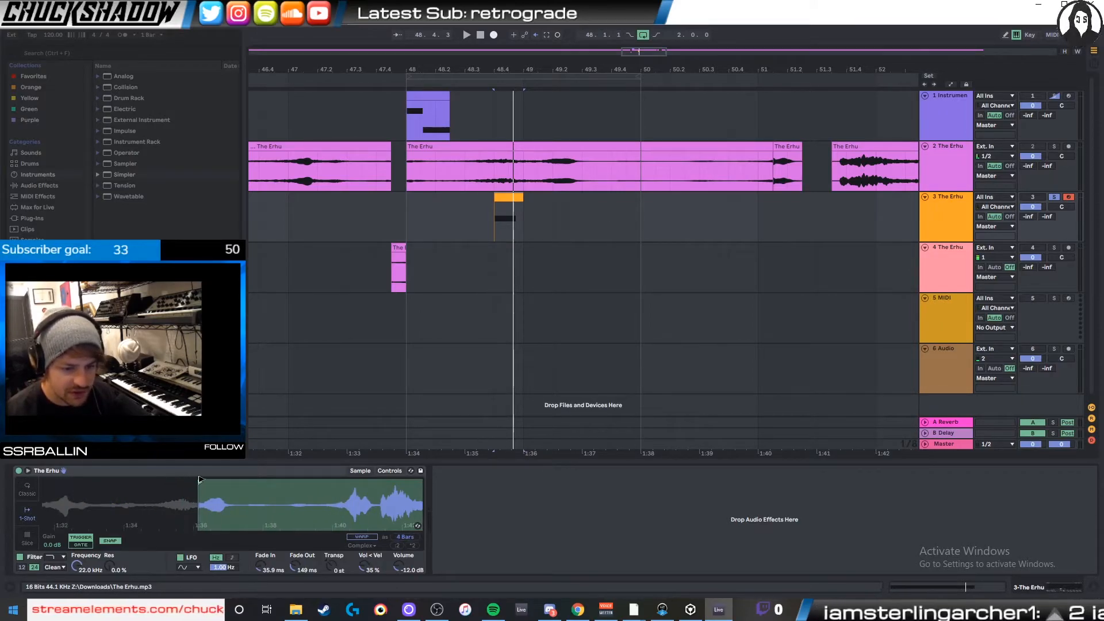
- Try Simpler's sample region on the swell from about 1:36 to 1:37, and widen it to about 1:25 to 2:08
mouse_move(343, 479)
mouse_down()
mouse_move(272, 483)
mouse_move(267, 520)
mouse_up()
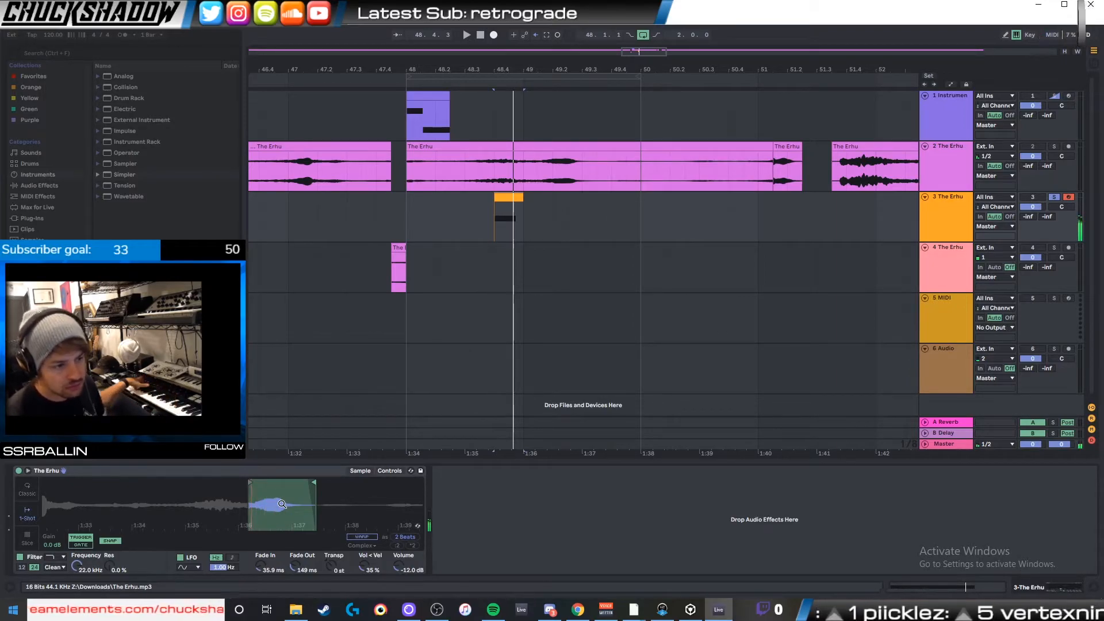
mouse_move(282, 504)
mouse_down()
mouse_move(270, 483)
mouse_move(319, 483)
mouse_up()
drag(252, 483, 236, 481)
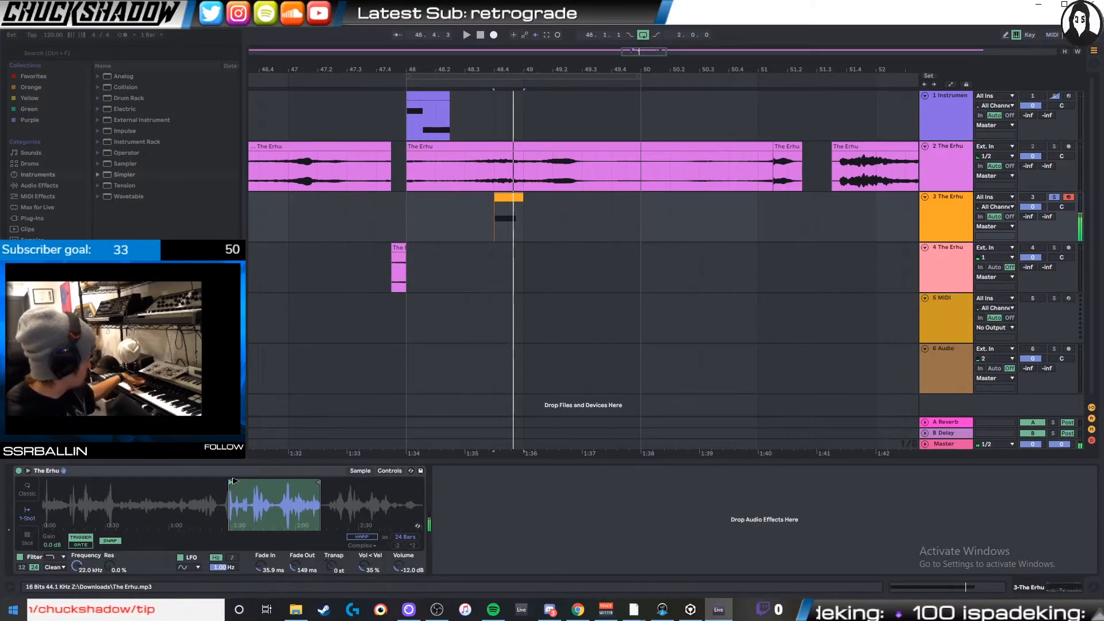
- Open the Simpler track's MIDI clip and transpose its note down to E1
click(510, 198)
key(Down)
key(Down)
key(Down)
key(Down)
key(Down)
key(Down)
key(Down)
key(Down)
key(Down)
key(Down)
key(Down)
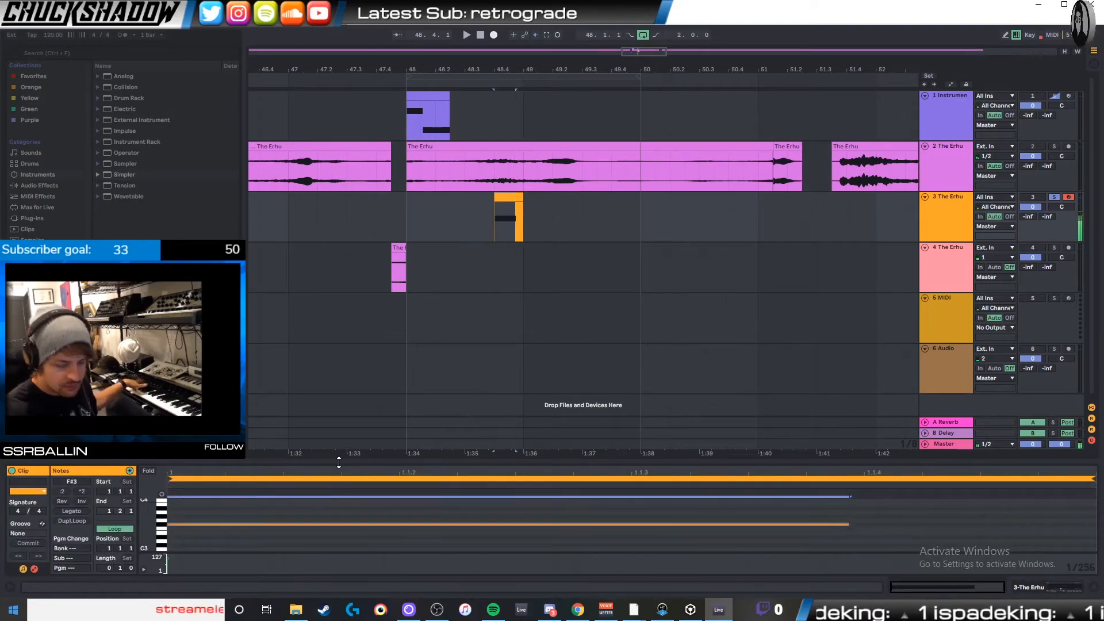
key(Down)
key(Down)
key(Down)
key(Down)
key(Down)
key(Down)
key(Down)
key(Down)
key(Down)
key(Down)
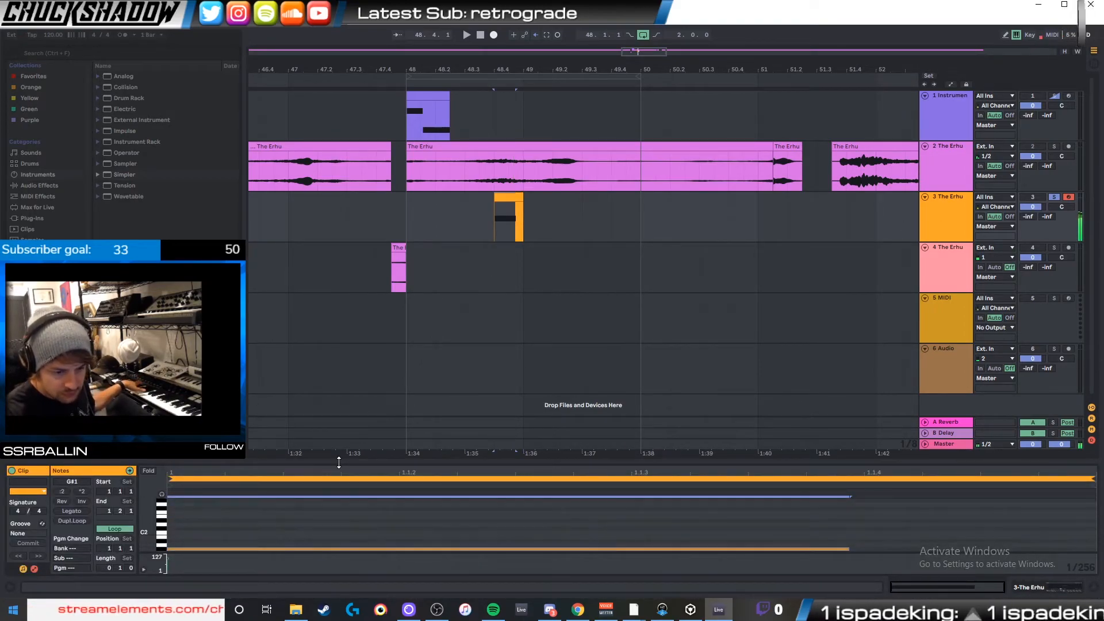
key(Down)
key(Down)
key(Down)
key(Down)
key(Down)
key(Down)
key(Down)
key(Down)
key(Down)
key(Down)
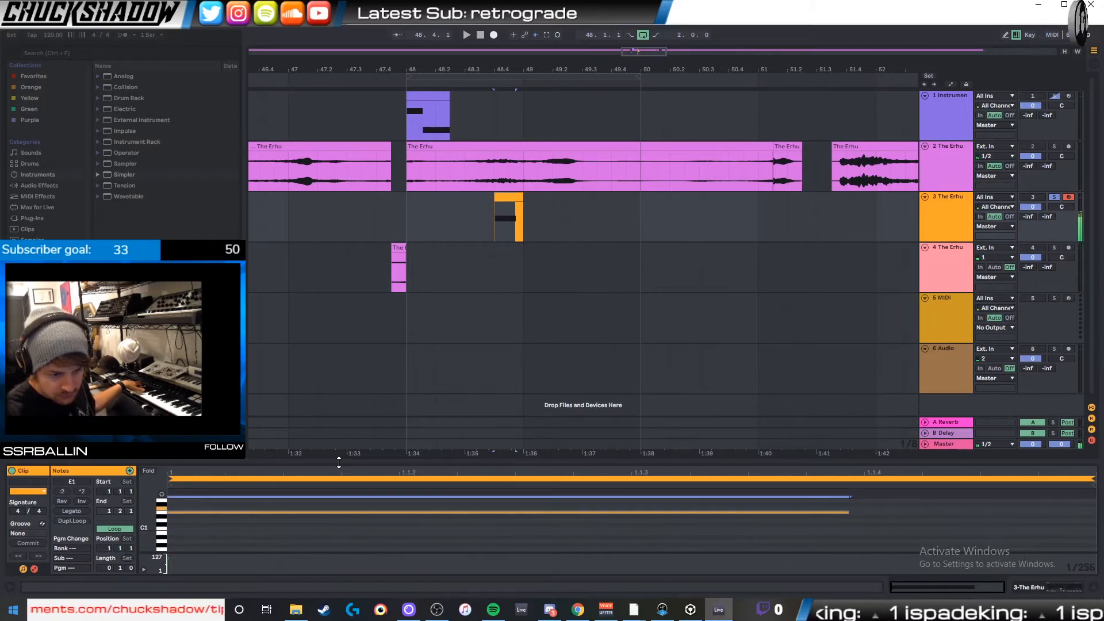
- Move the Simpler track's MIDI clip to bar 48, play it, and duplicate it end to end up to bar 50
drag(503, 198, 430, 198)
key(space)
key(space)
key(space)
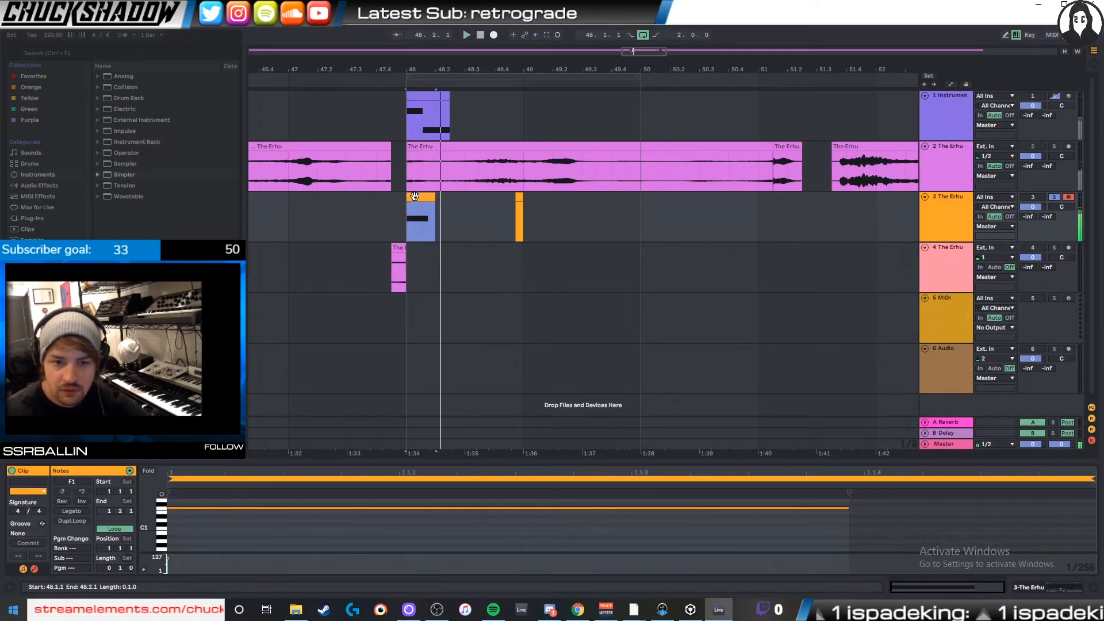
key(ctrl+d)
key(ctrl+d)
key(ctrl+d)
key(ctrl+d)
key(ctrl+d)
key(ctrl+d)
key(ctrl+d)
key(space)
- Play the duplicated MIDI clips from bar 48 while adjusting Simpler's sample region
double_click(937, 220)
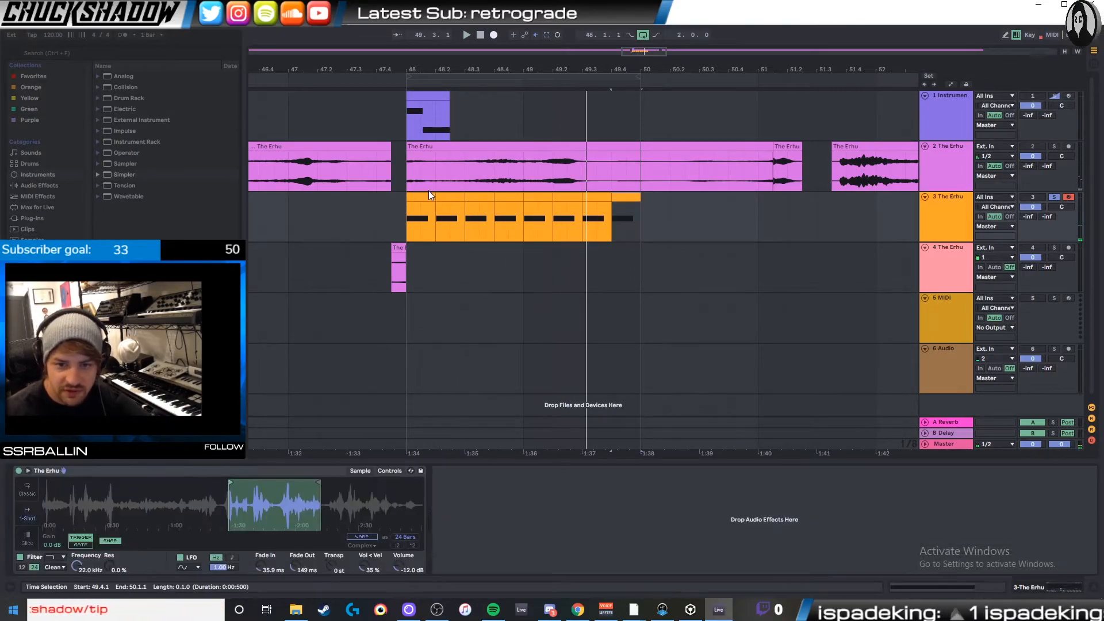
click(428, 195)
key(space)
mouse_move(366, 483)
mouse_down()
mouse_move(231, 484)
mouse_move(282, 506)
mouse_up()
- Stretch the first MIDI clip's note to fill the clip, and lengthen the clip to two beats
drag(434, 197, 464, 196)
double_click(434, 197)
drag(434, 534, 484, 501)
drag(847, 509, 1091, 508)
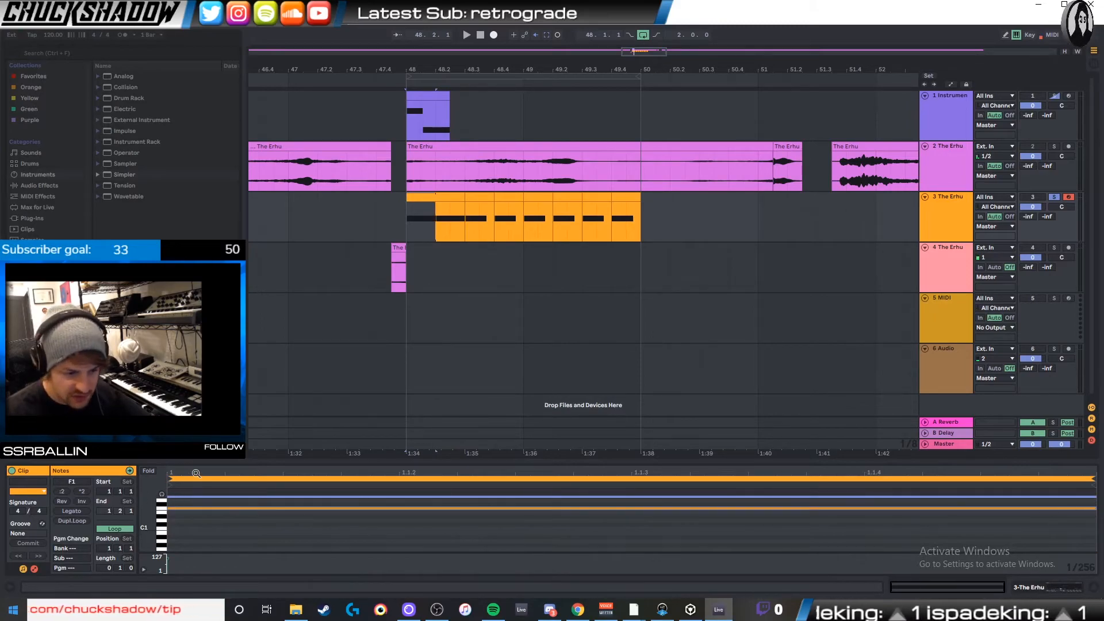
click(105, 501)
click(79, 493)
key(space)
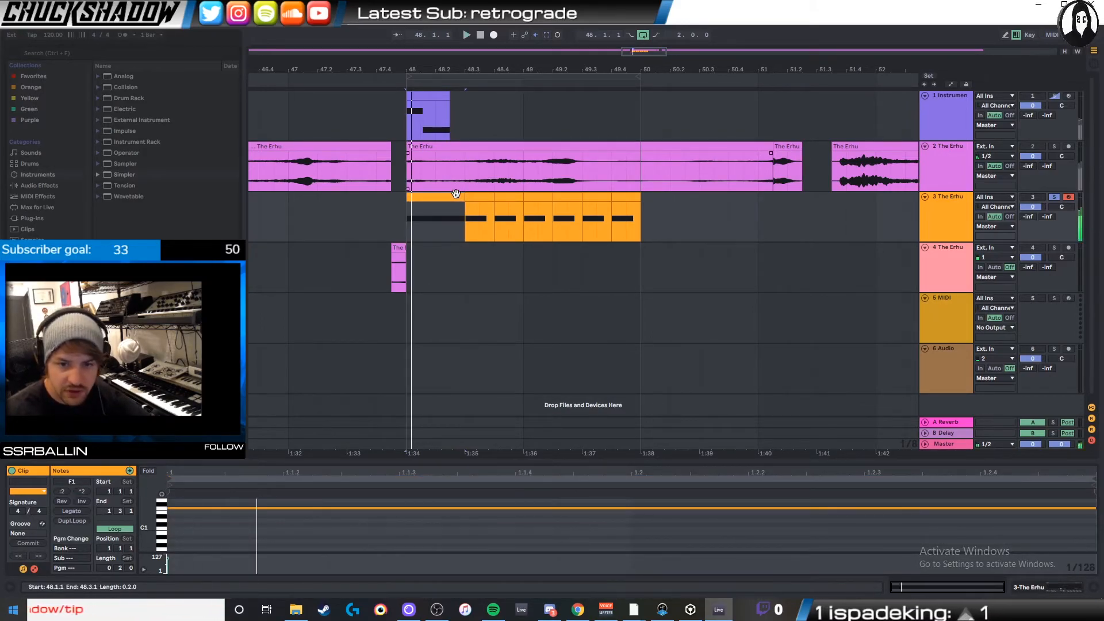
- Duplicate the two-beat MIDI clip directly after itself, and undo a trial repositioning of the clips
click(456, 197)
key(ctrl+d)
key(space)
drag(503, 197, 488, 199)
key(space)
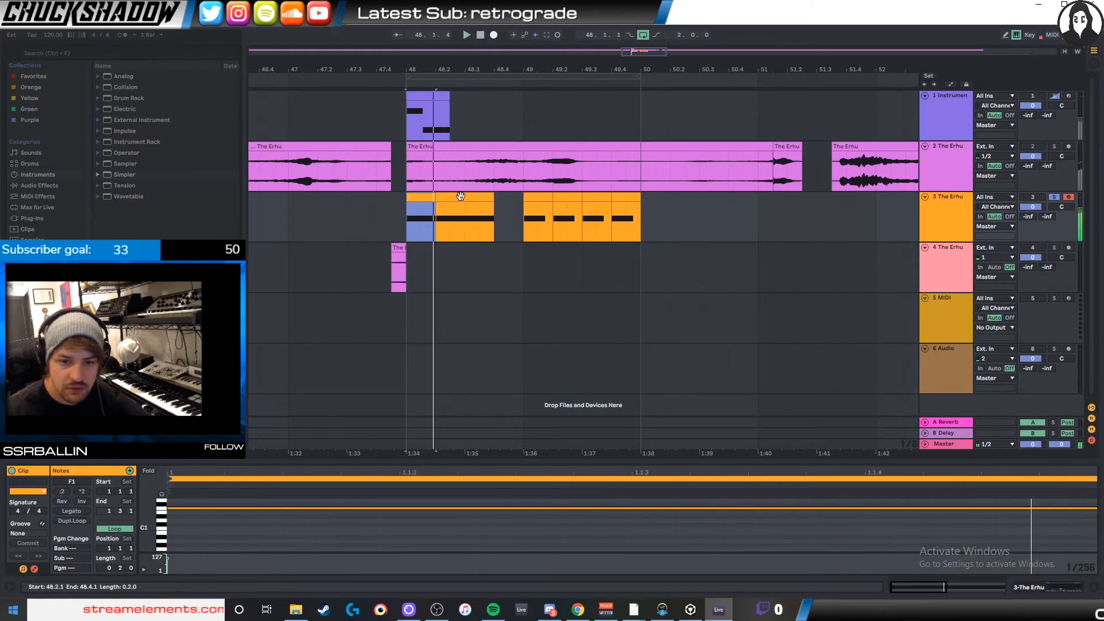
click(440, 197)
key(ctrl+z)
click(448, 198)
- Narrow Simpler's sample region to the swell from about 1:28 to 1:30, playing the clips repeatedly to check it
double_click(940, 214)
key(space)
drag(276, 507, 276, 534)
key(space)
key(space)
key(space)
key(space)
drag(385, 482, 295, 482)
key(space)
key(space)
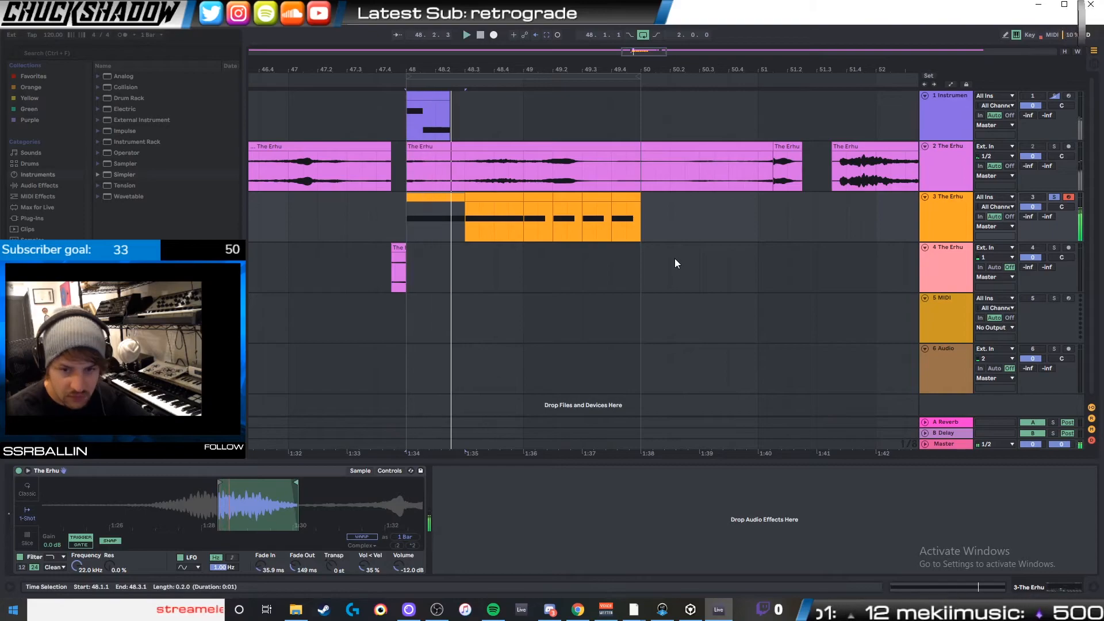
key(space)
- Freeze the Simpler track and copy its first two beats from bar 48 as audio onto a new audio track directly below
right_click(953, 206)
click(992, 275)
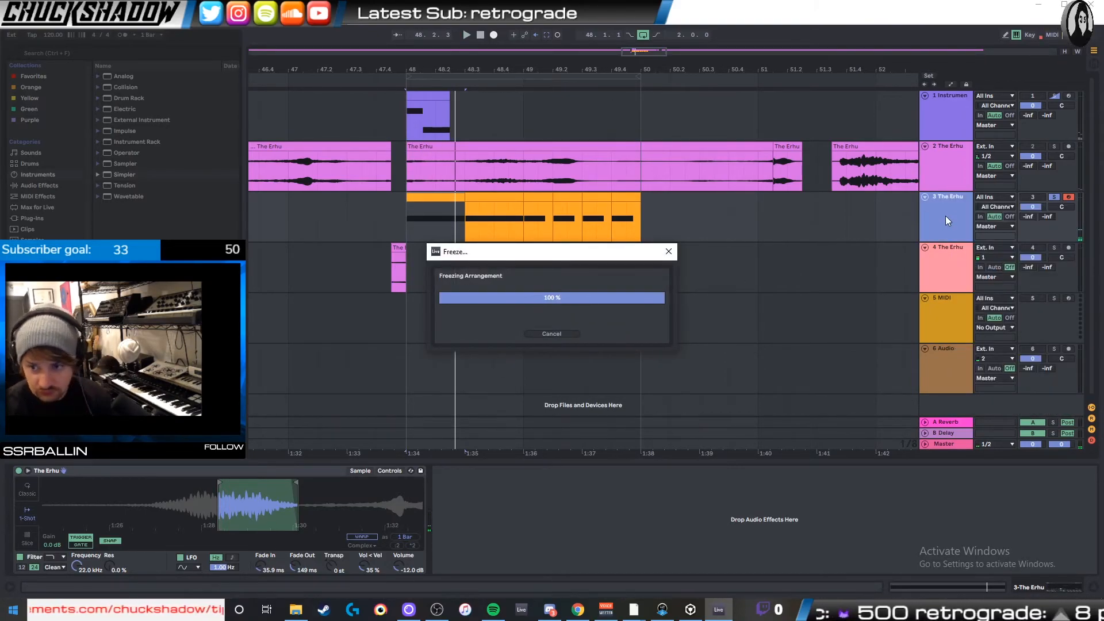
key(ctrl+t)
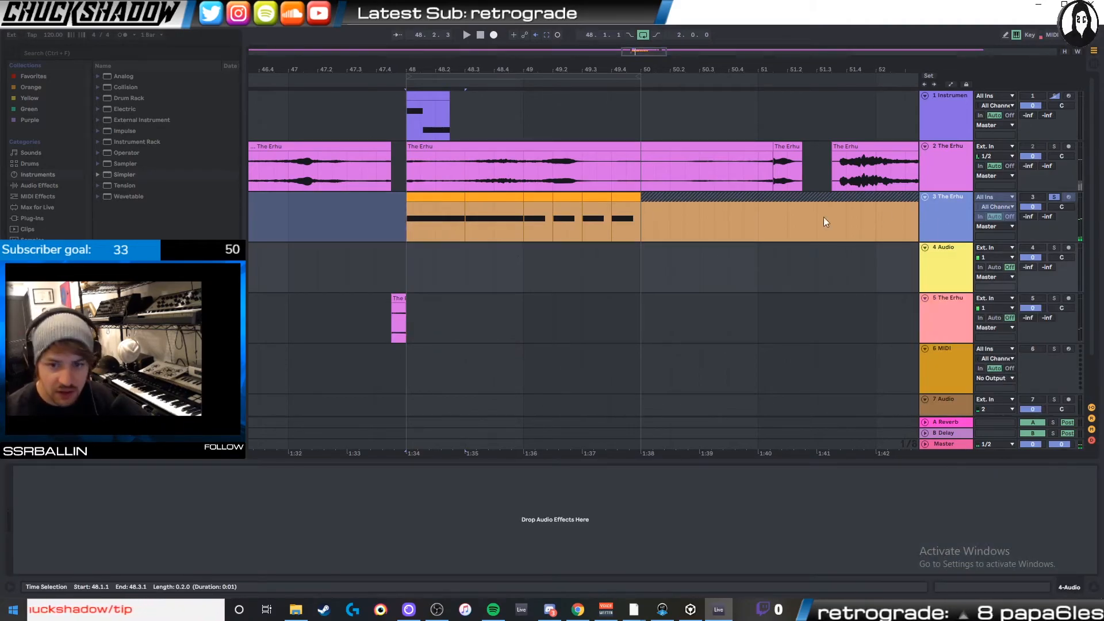
drag(437, 257, 453, 261)
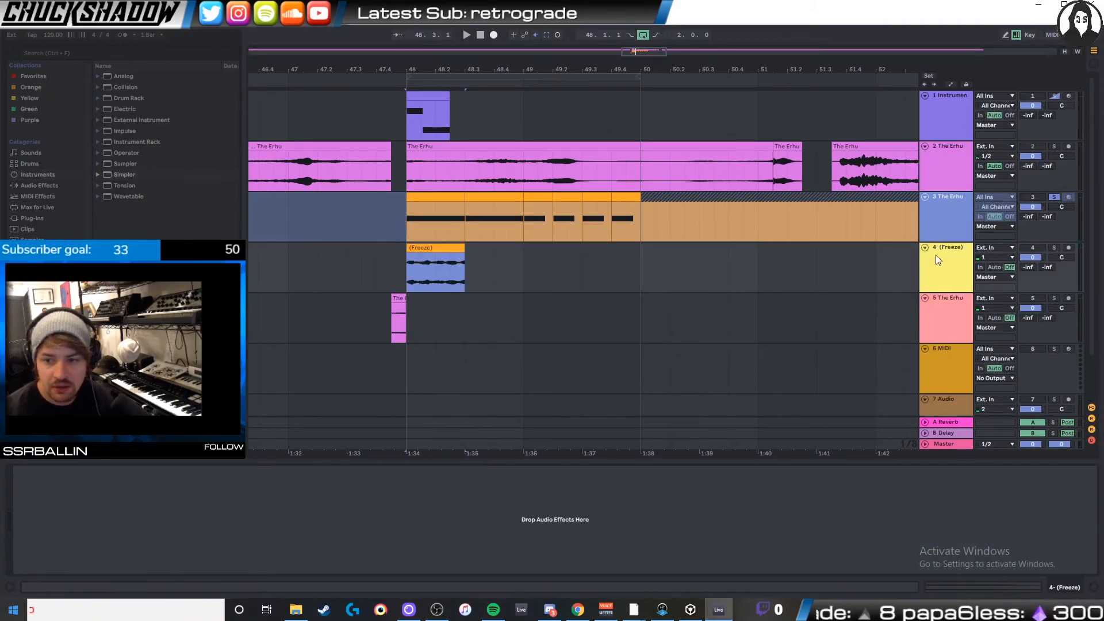
drag(598, 62, 1035, 126)
drag(676, 69, 535, 96)
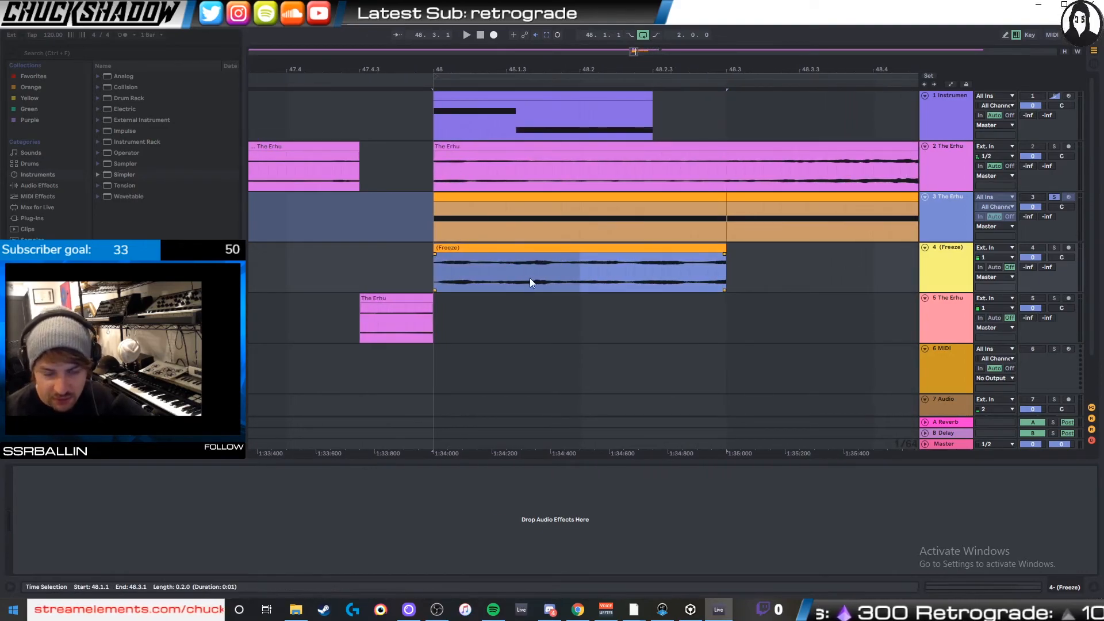
- Insert another audio track below the frozen audio's track, then solo the frozen audio, play it and open its clip
key(ctrl+t)
click(552, 310)
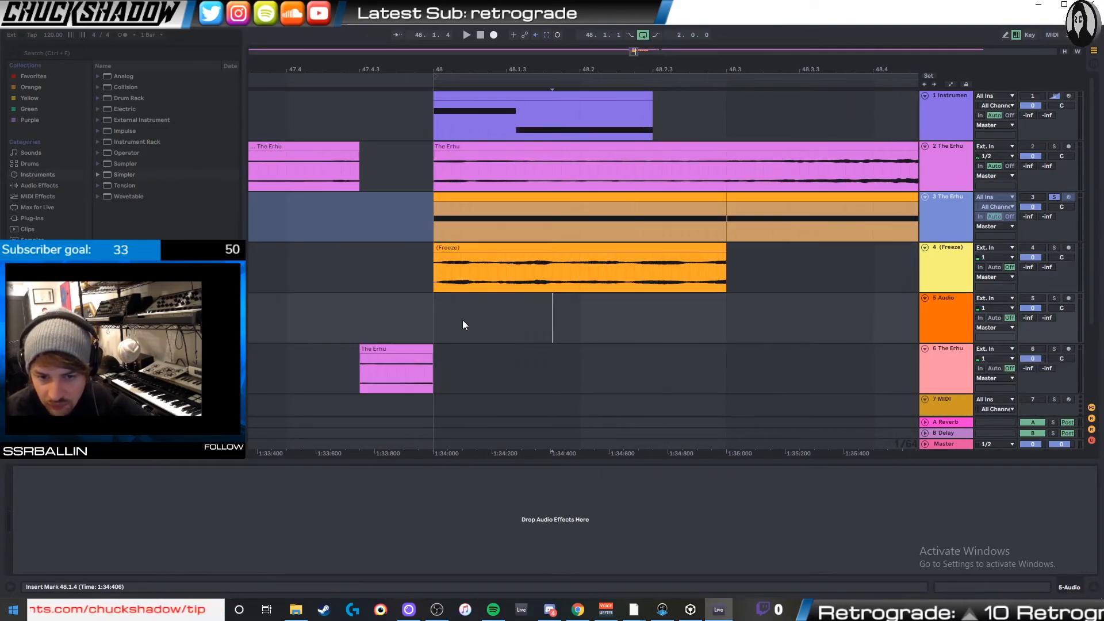
click(495, 247)
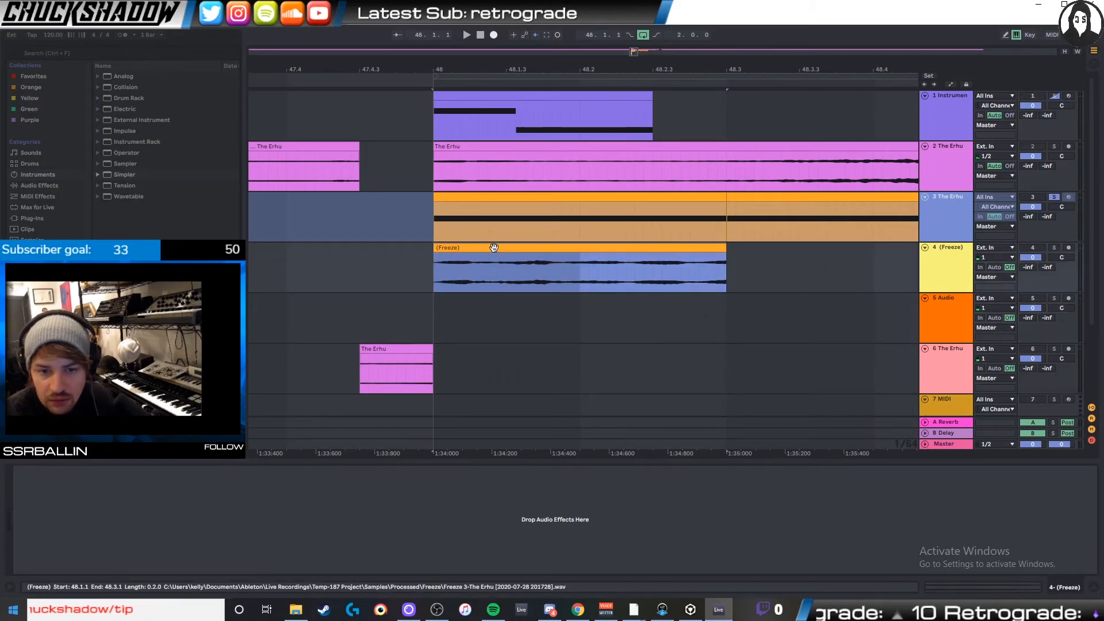
click(1051, 247)
key(space)
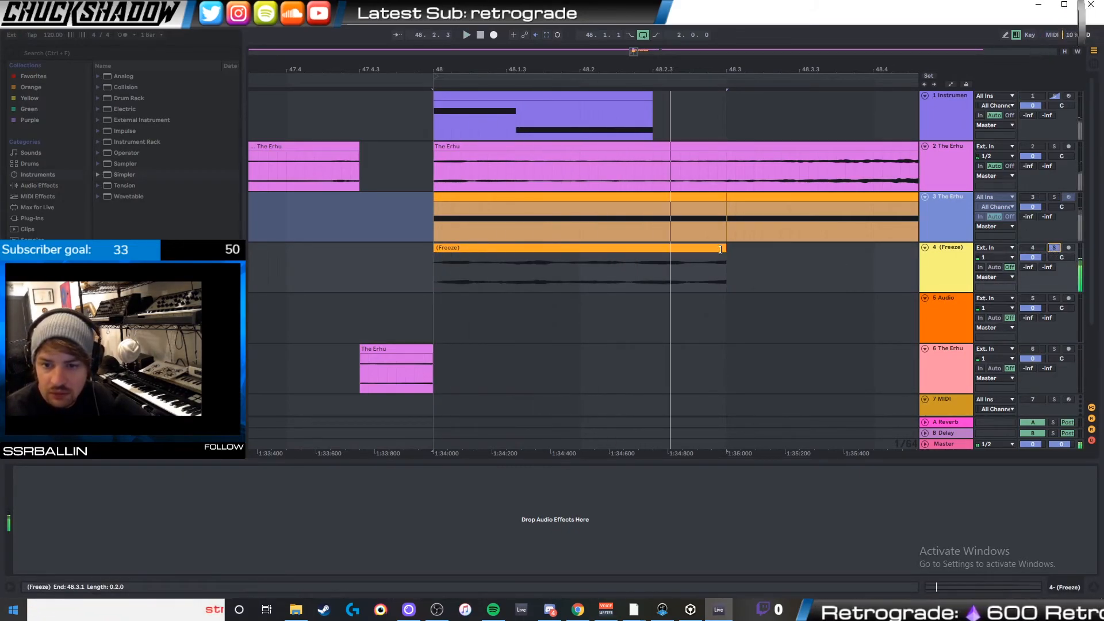
mouse_move(721, 249)
mouse_down()
mouse_move(751, 249)
mouse_move(726, 250)
mouse_up()
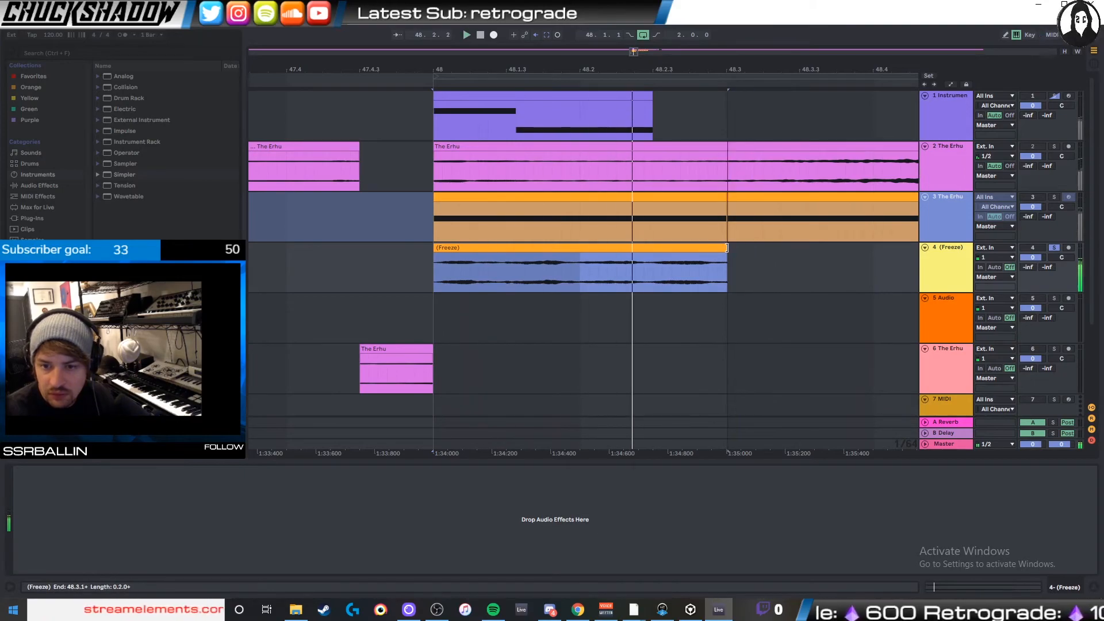
double_click(660, 247)
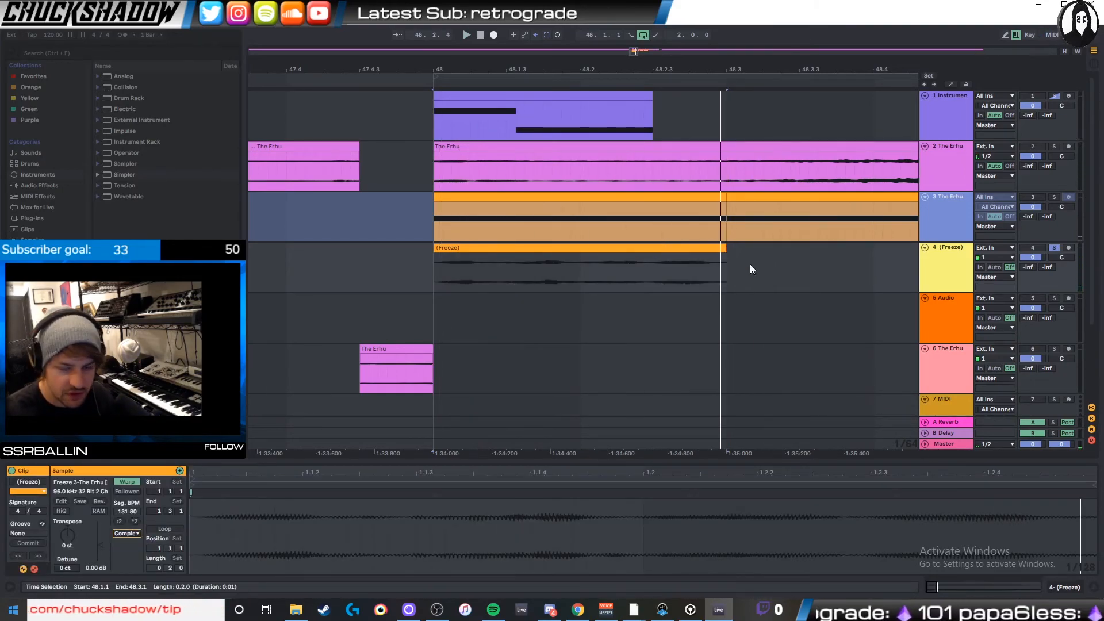
- Duplicate the two-beat frozen audio clip end to end from bar 48 up to bar 50, and play the result
click(696, 249)
key(ctrl+d)
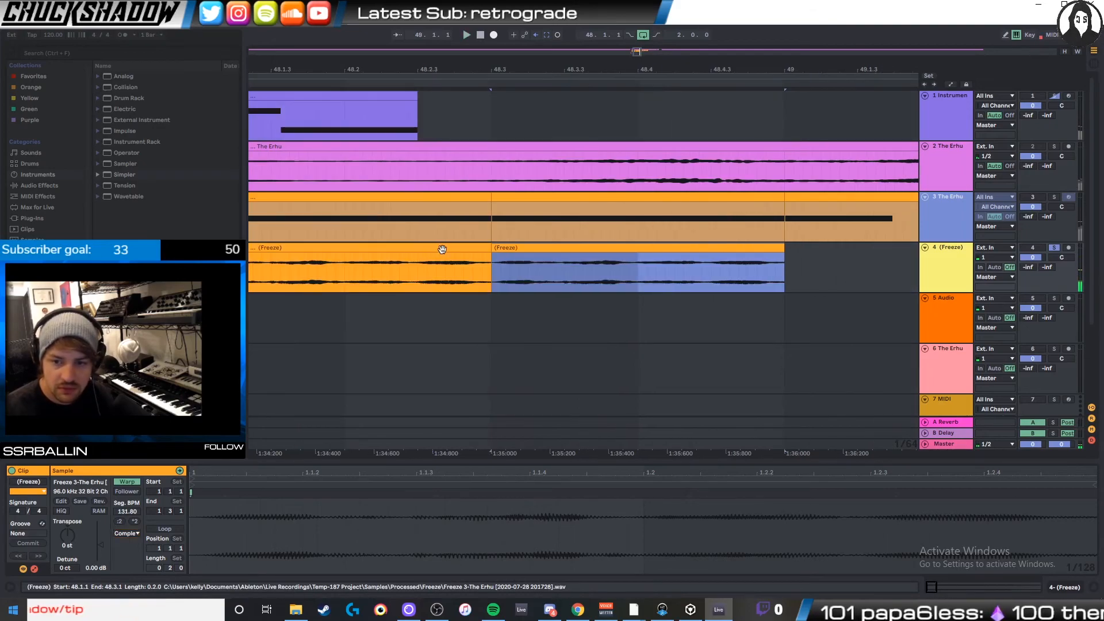
click(381, 250)
shift+click(569, 249)
key(ctrl+d)
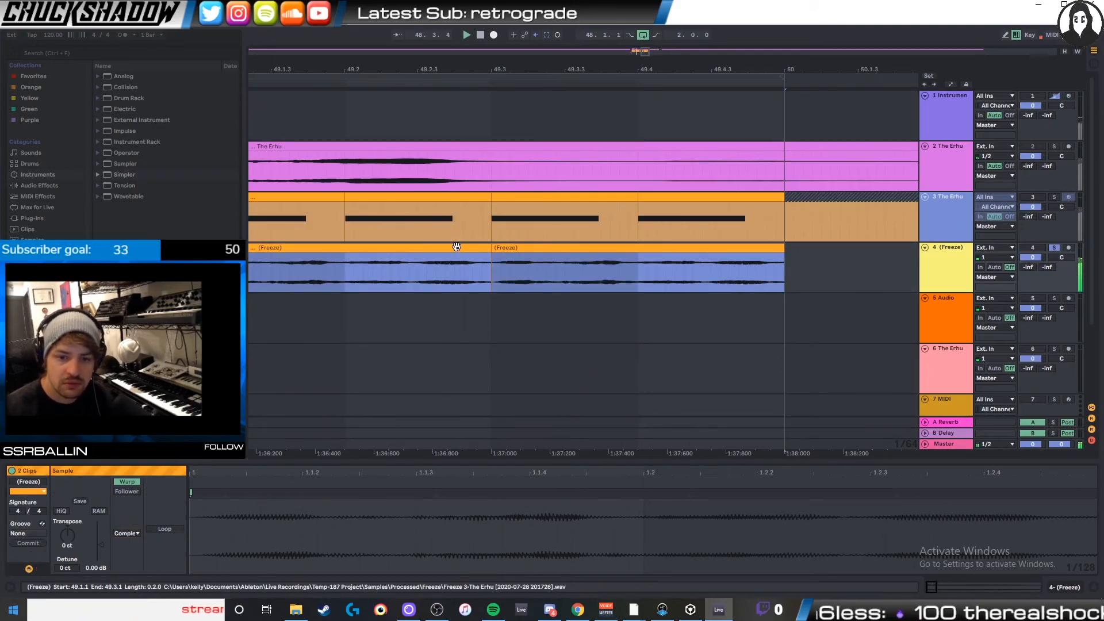
drag(605, 66, 889, 73)
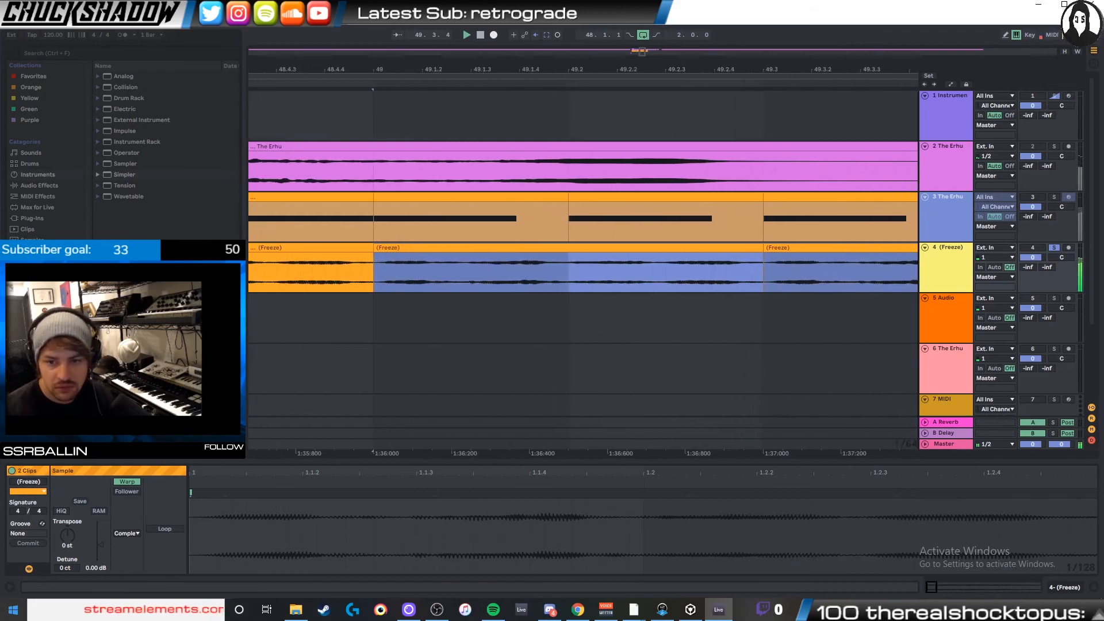
key(space)
- Try extending the first frozen audio clip slightly past 48.3 and duplicating the longer version
click(802, 269)
drag(771, 254, 785, 254)
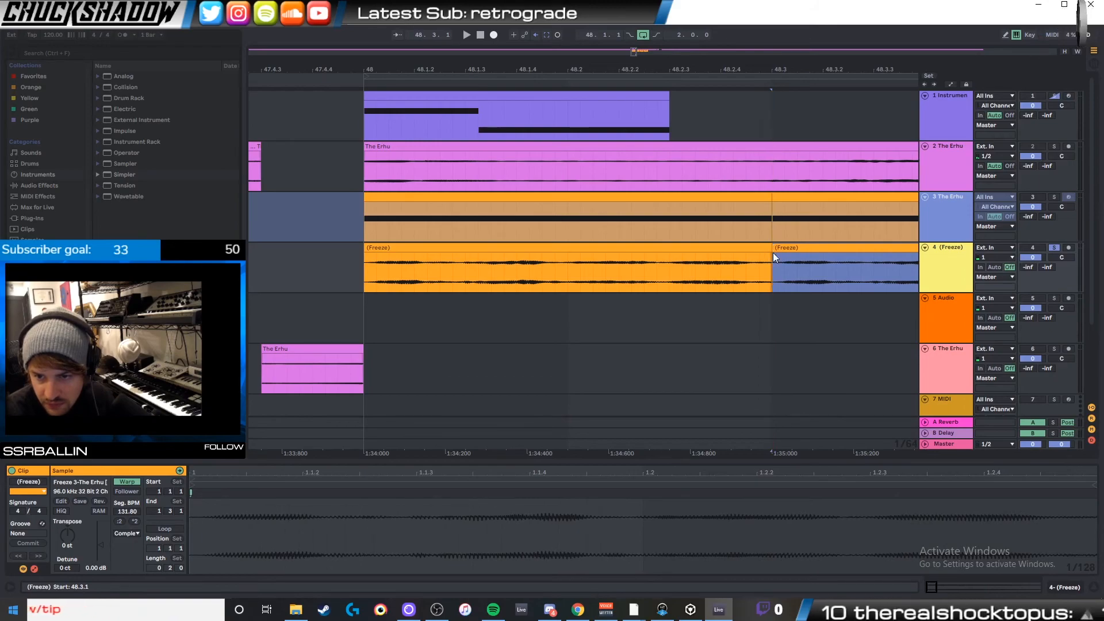
key(space)
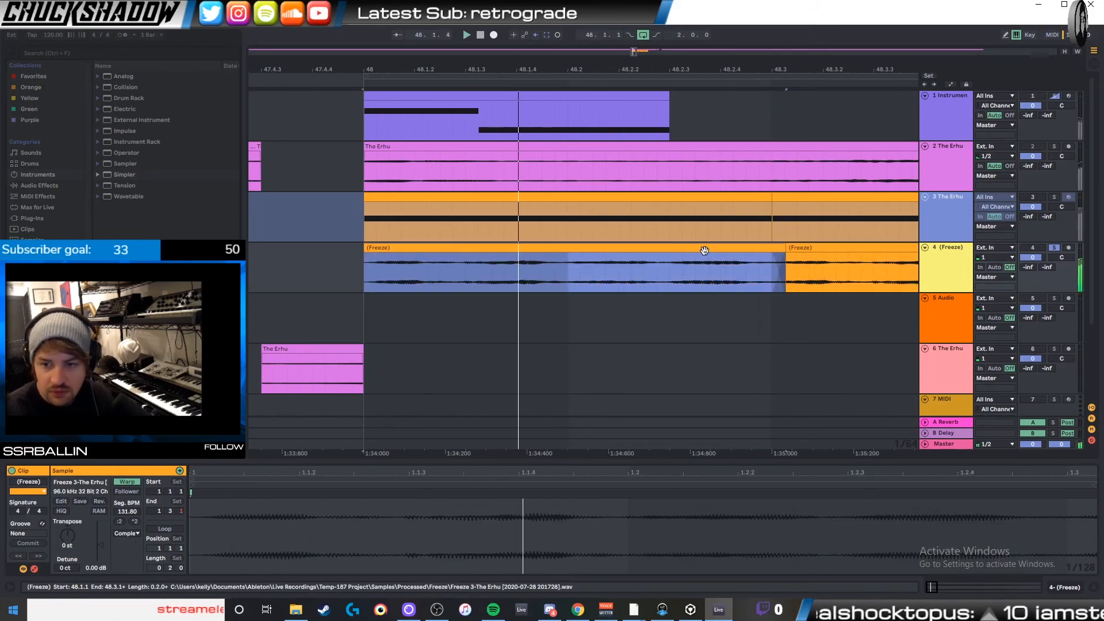
key(ctrl+d)
key(ctrl+z)
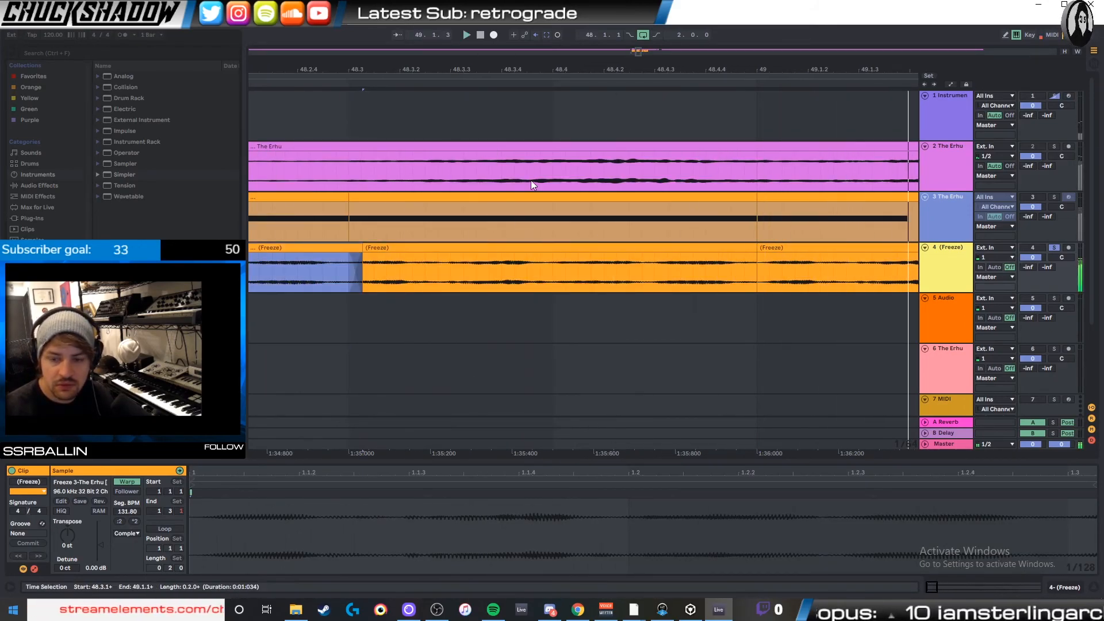
- Bring the boundary between the first two frozen audio clips back to 48.3, and play across it
drag(641, 57, 662, 68)
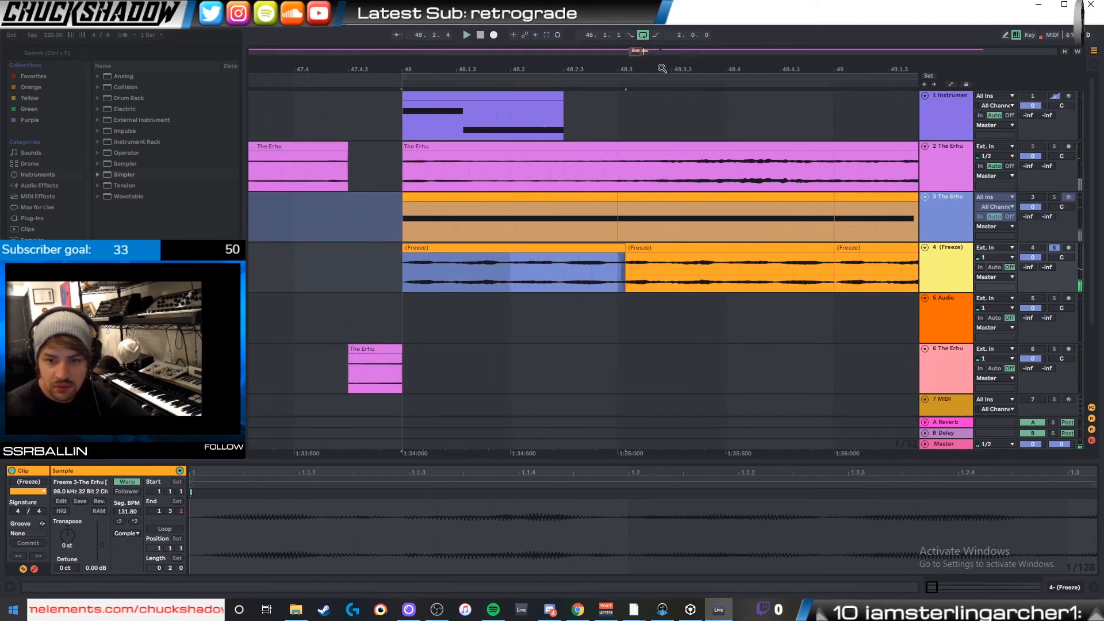
click(627, 249)
click(619, 247)
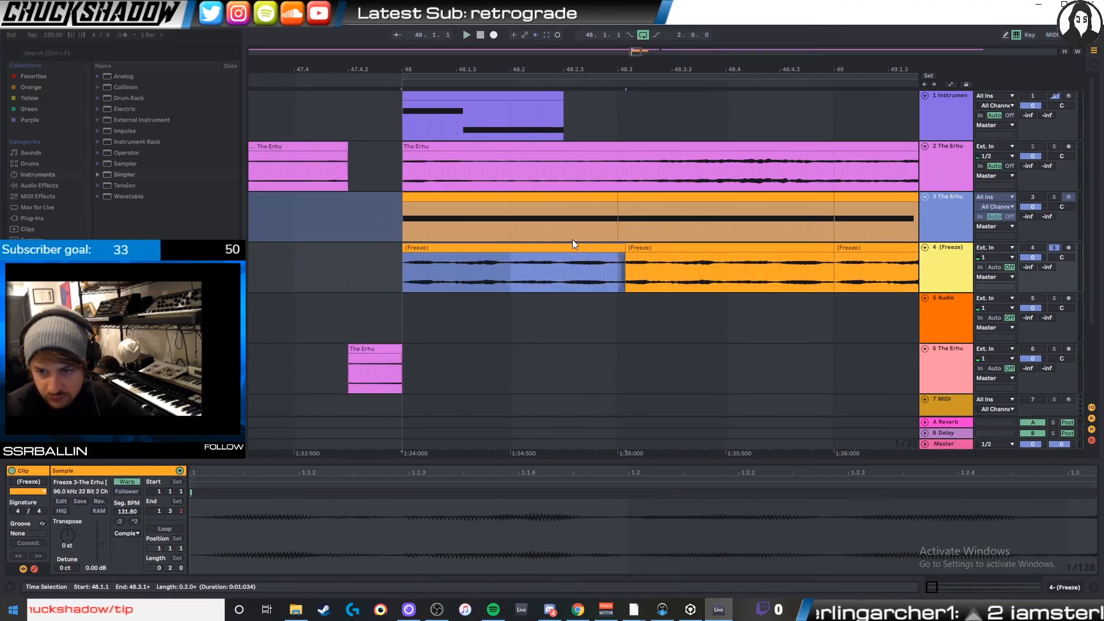
drag(617, 276, 405, 249)
drag(618, 242, 619, 250)
key(space)
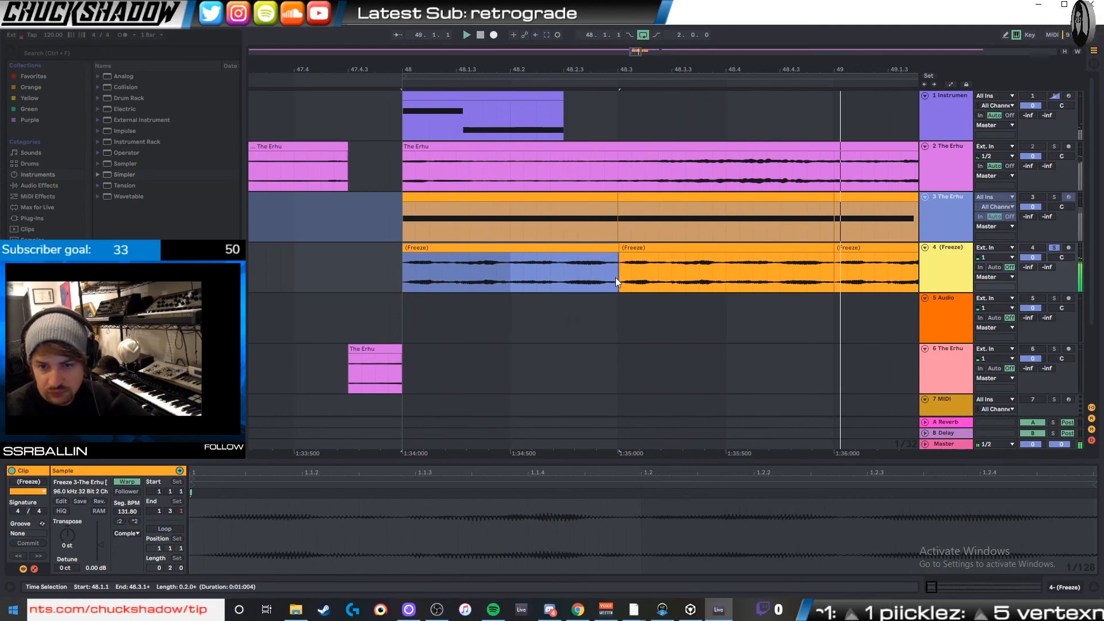
drag(622, 248, 620, 248)
- Duplicate the first frozen audio clip three times so the repeats run through to bar 50
click(592, 249)
key(ctrl+d)
key(ctrl+d)
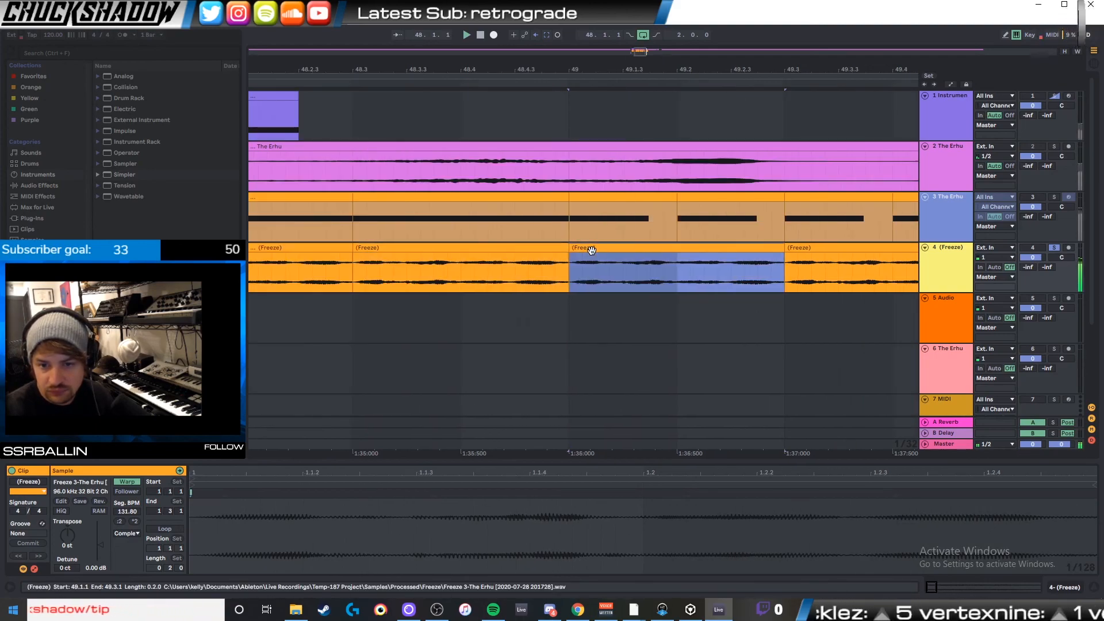
key(ctrl+d)
drag(587, 69, 628, 69)
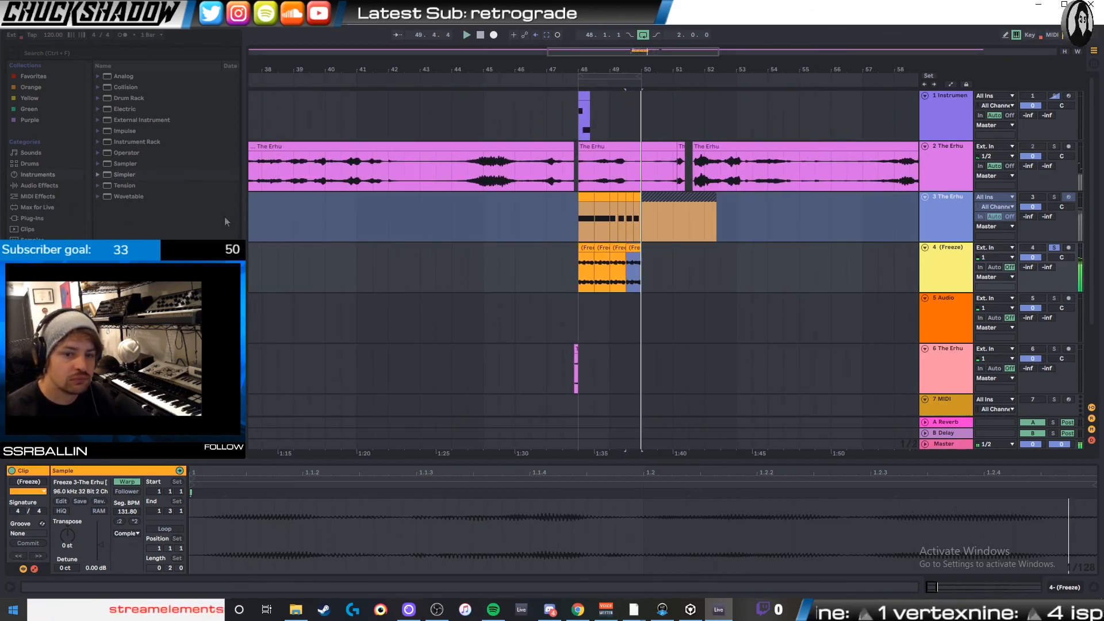